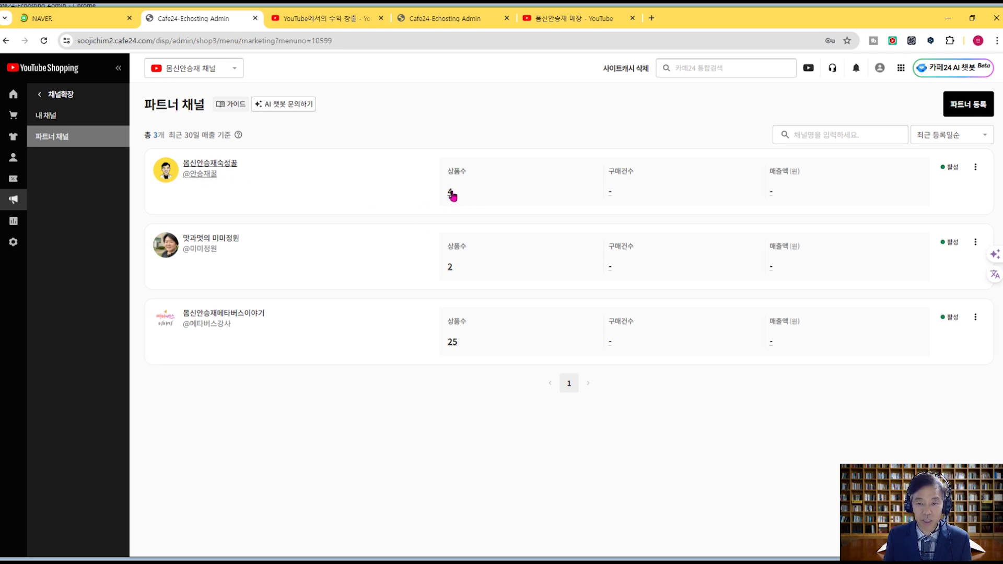
# Step: Review the first partner channel's shared products, check the explanation of their approval status, and save the partner information
pyautogui.click(450, 192)
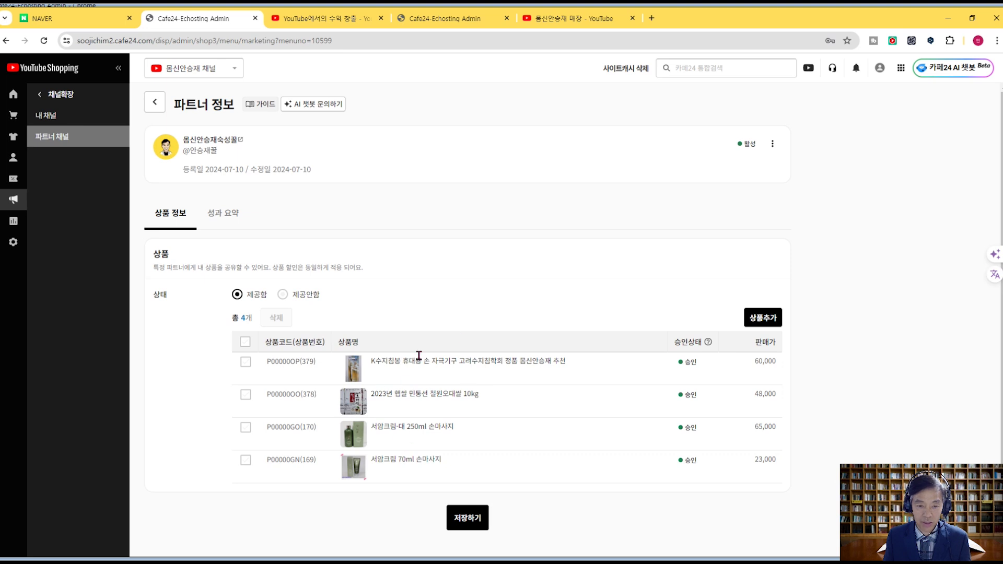
pyautogui.click(691, 364)
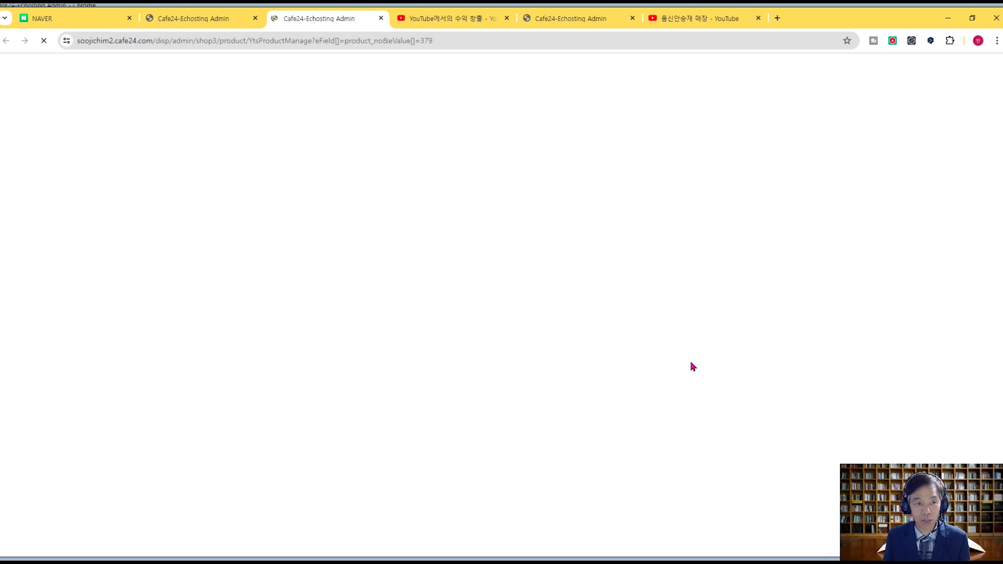
pyautogui.click(381, 19)
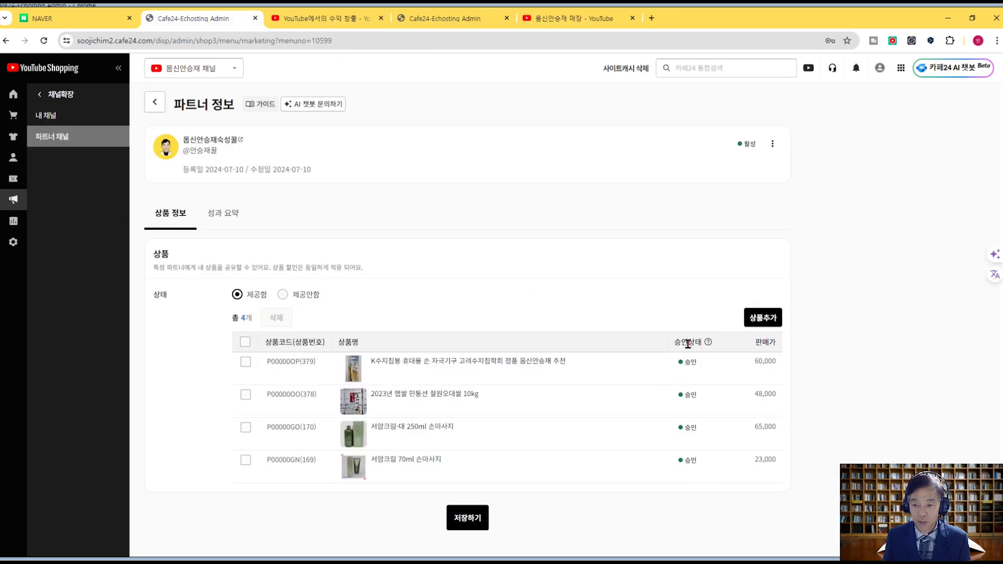
pyautogui.click(709, 343)
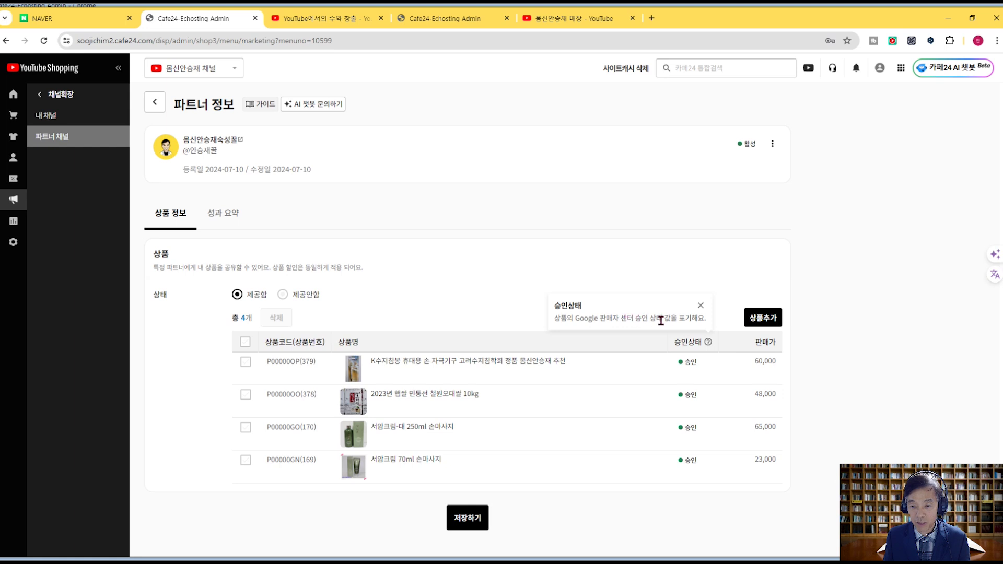
pyautogui.click(700, 306)
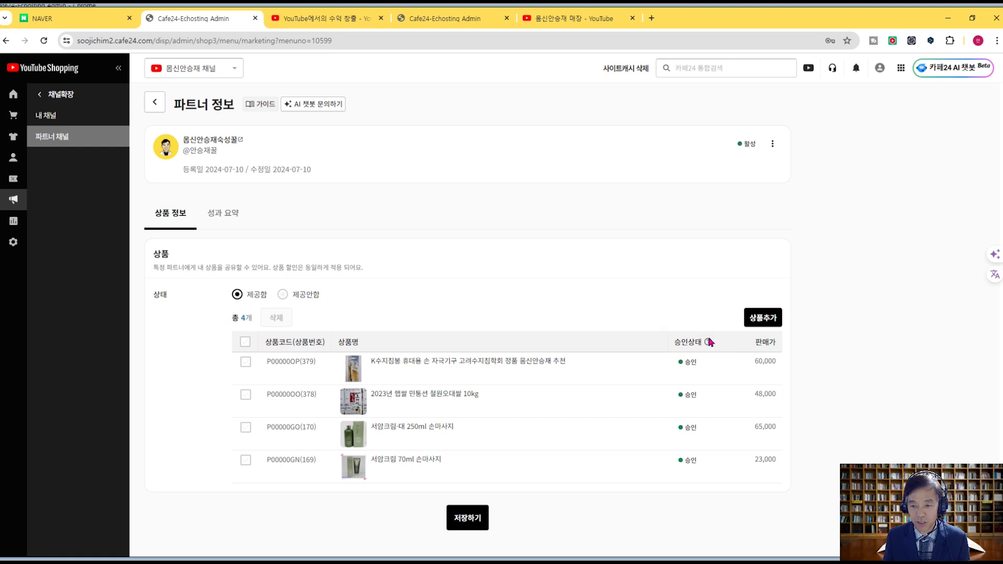
pyautogui.click(477, 522)
pyautogui.click(581, 342)
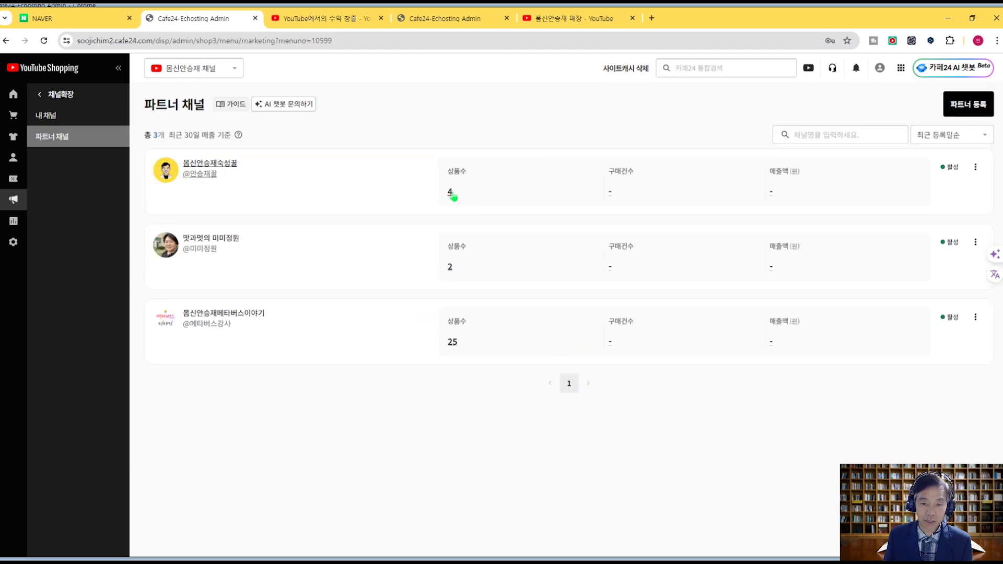
# Step: Add the product 스스로가꾸는 건강행복 수지침손마사지교실 생활수지침교재 to the first partner channel, save, and reopen its product list
pyautogui.click(451, 192)
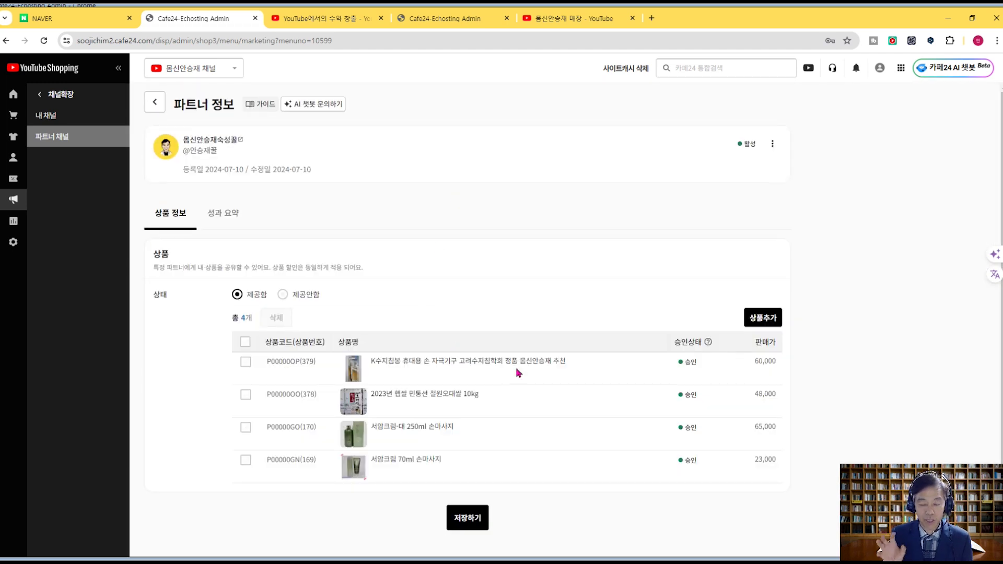
pyautogui.click(768, 323)
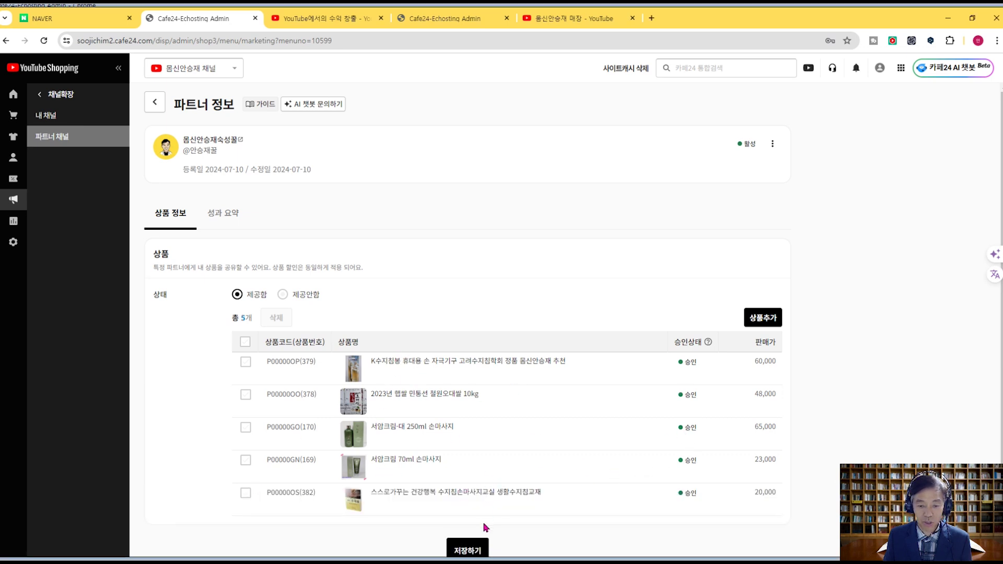
pyautogui.click(471, 553)
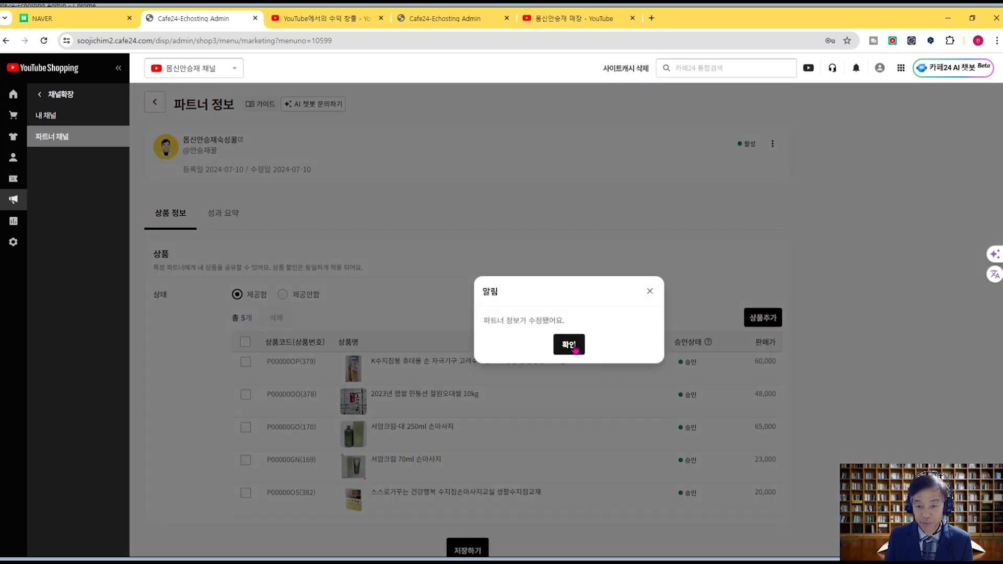
pyautogui.click(569, 344)
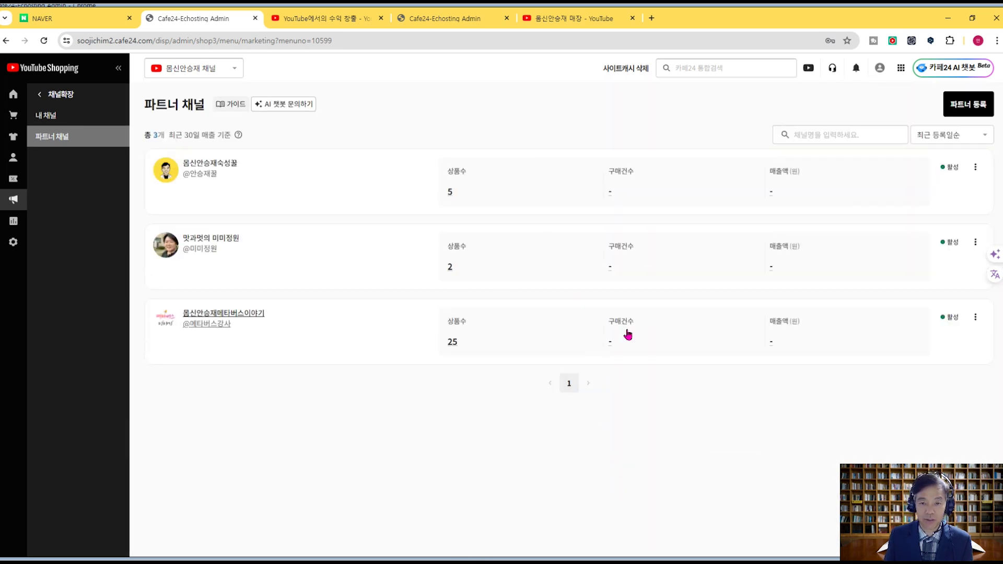
pyautogui.click(450, 193)
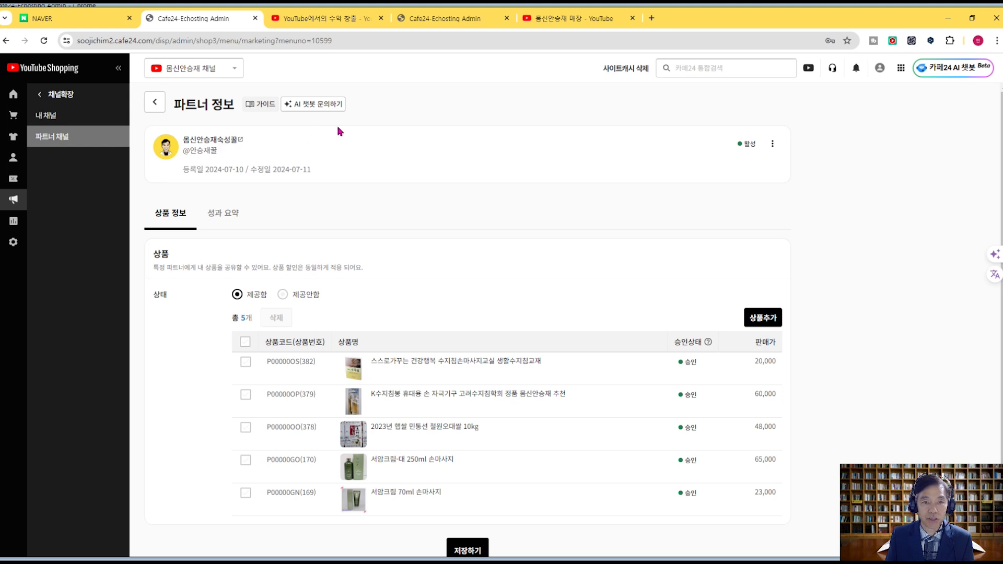
# Step: Switch to YouTube Studio and examine the product management section of the Shopping monetization page
pyautogui.click(343, 21)
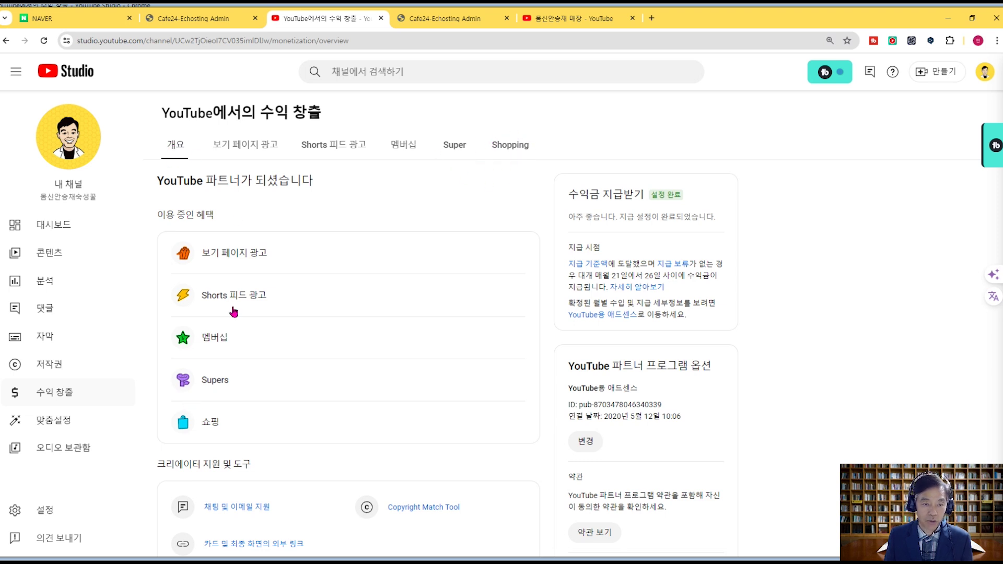
pyautogui.click(213, 423)
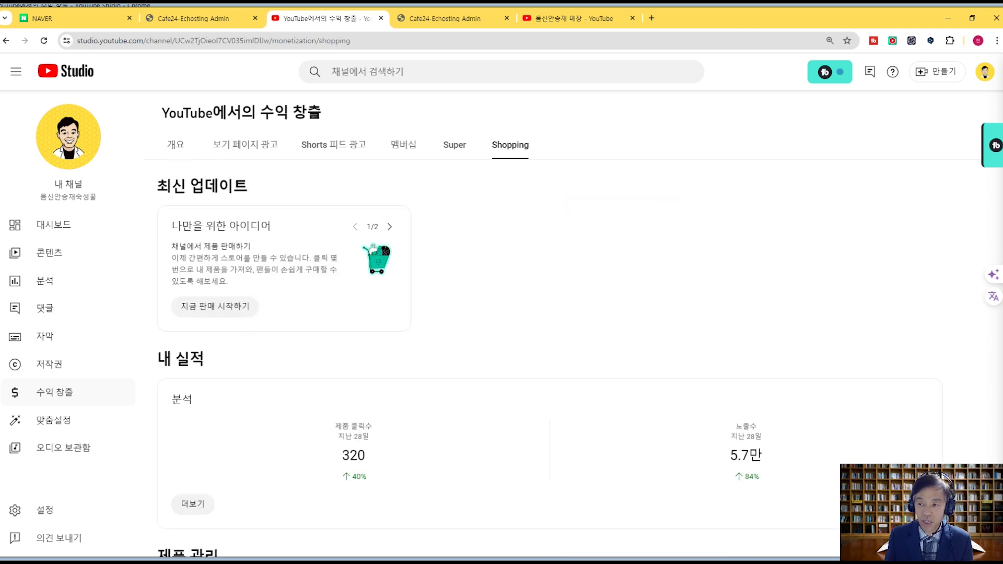
pyautogui.scroll(-4, 843, 355)
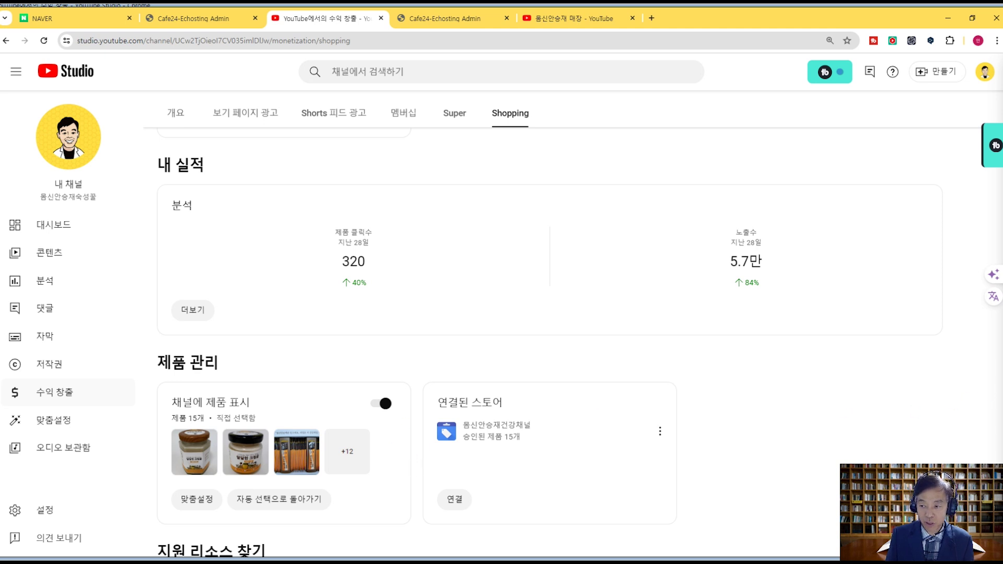
pyautogui.scroll(-1, 459, 344)
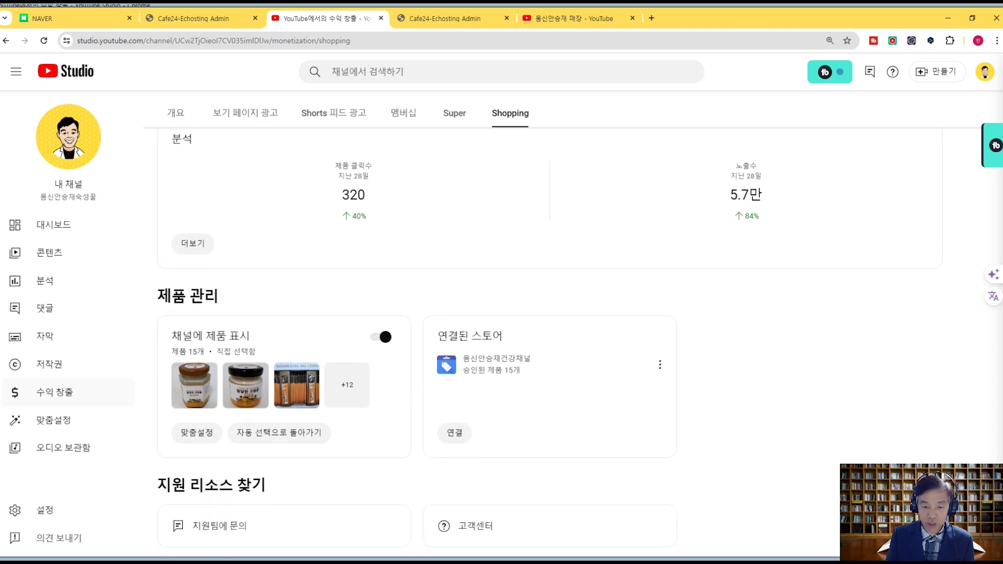
pyautogui.scroll(2, 546, 337)
pyautogui.scroll(-1, 546, 338)
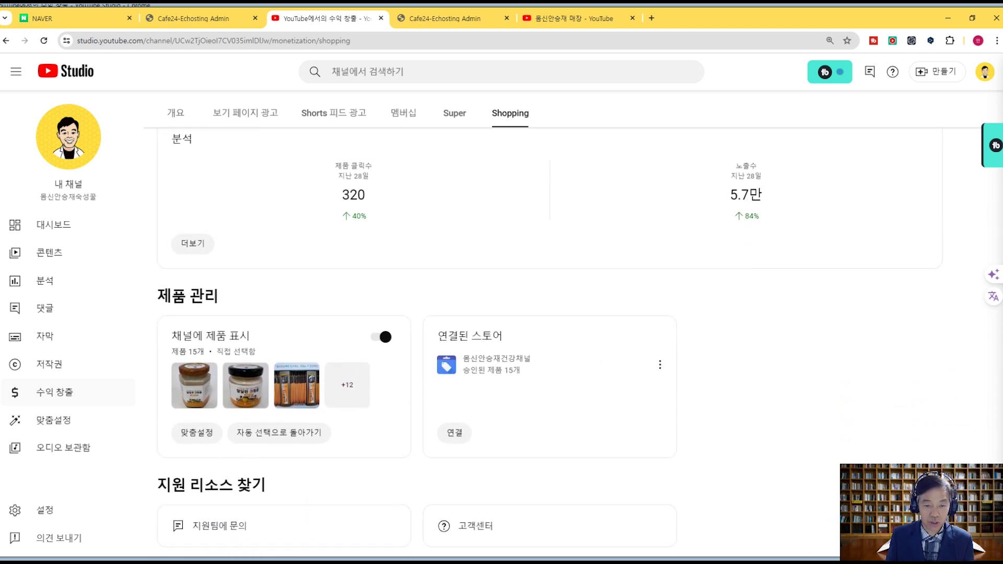
pyautogui.scroll(1, 545, 337)
pyautogui.scroll(-1, 697, 383)
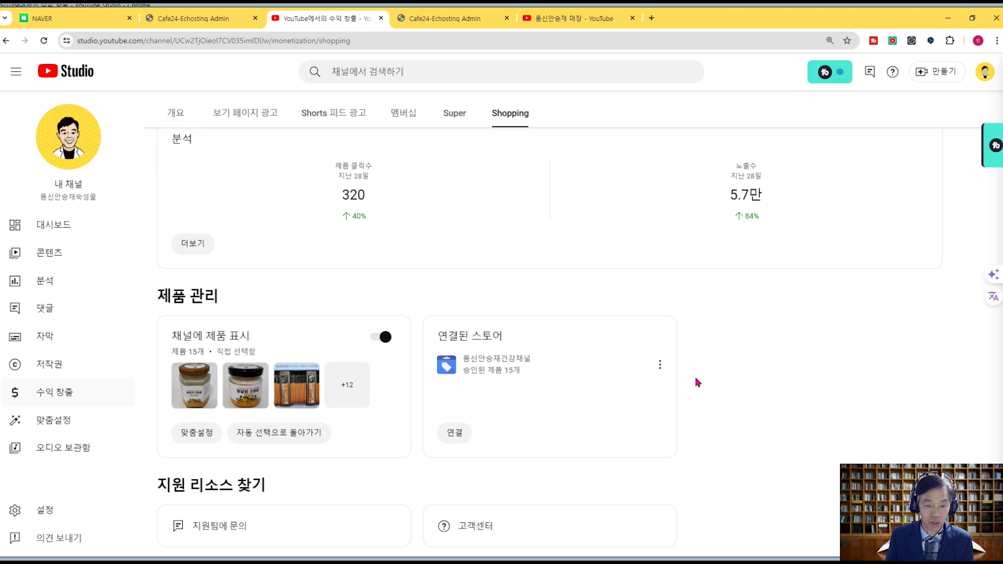
# Step: Look through the products available for display on the channel and cancel the product selection
pyautogui.click(204, 435)
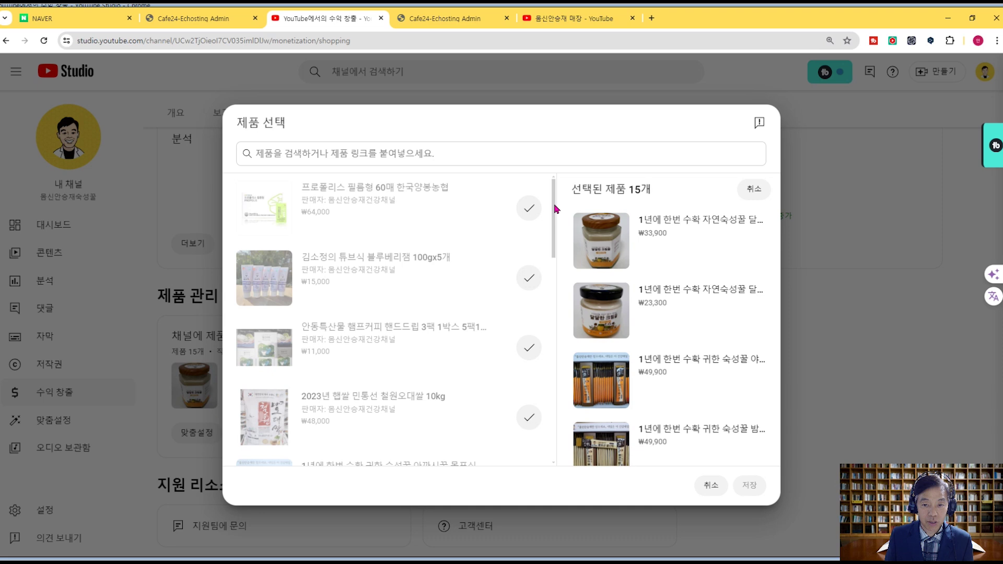
pyautogui.moveTo(554, 208); pyautogui.dragTo(553, 235)
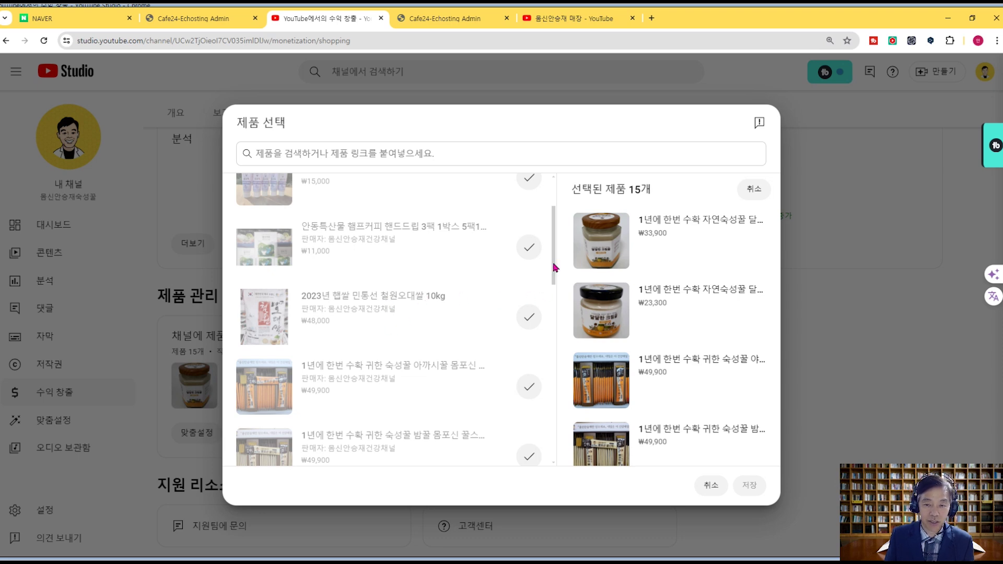
pyautogui.moveTo(554, 267); pyautogui.dragTo(555, 279)
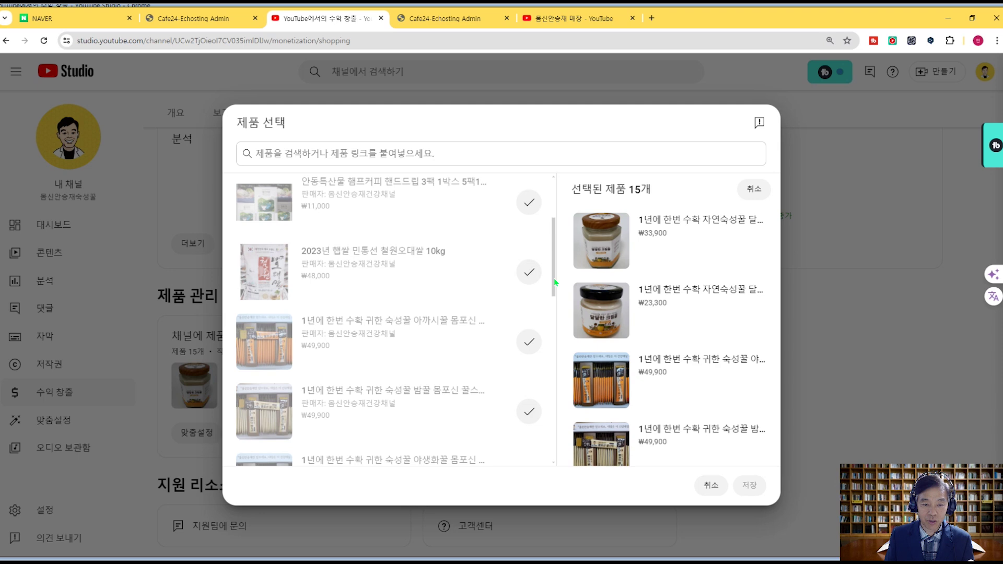
pyautogui.moveTo(554, 286); pyautogui.dragTo(553, 449)
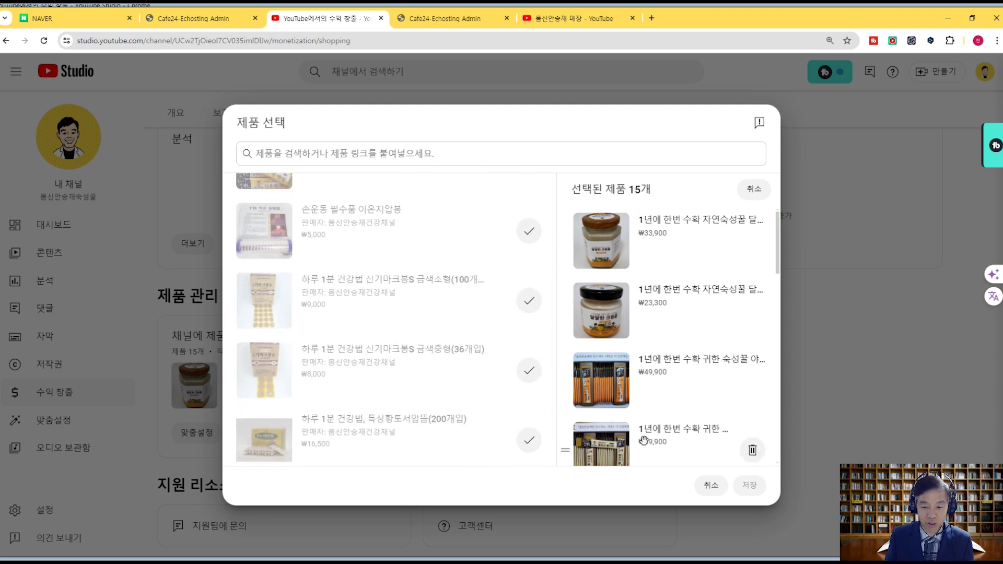
pyautogui.click(711, 485)
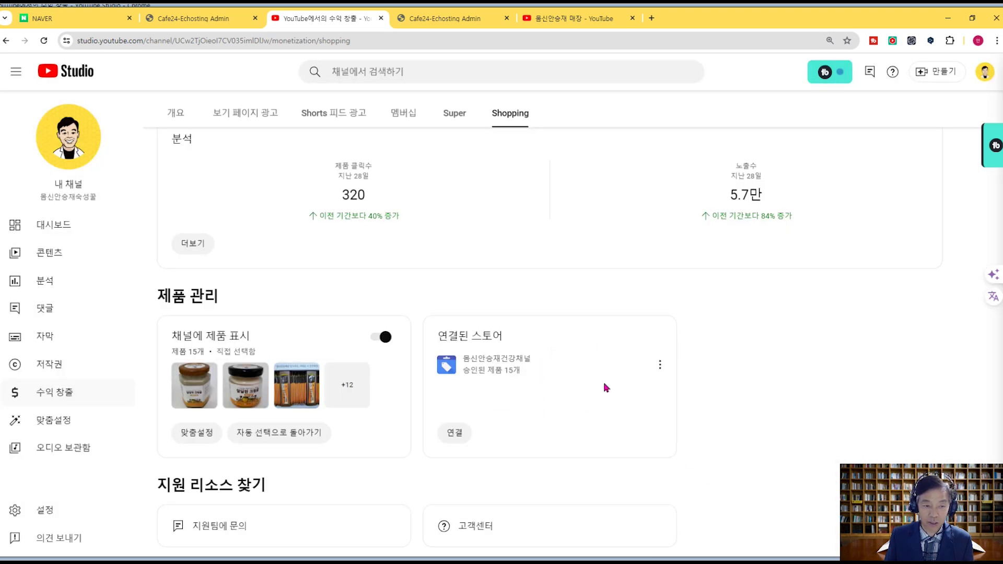
# Step: Open the details of the newest channel video, 한지붕 세가족, and browse the products available for tagging
pyautogui.click(50, 259)
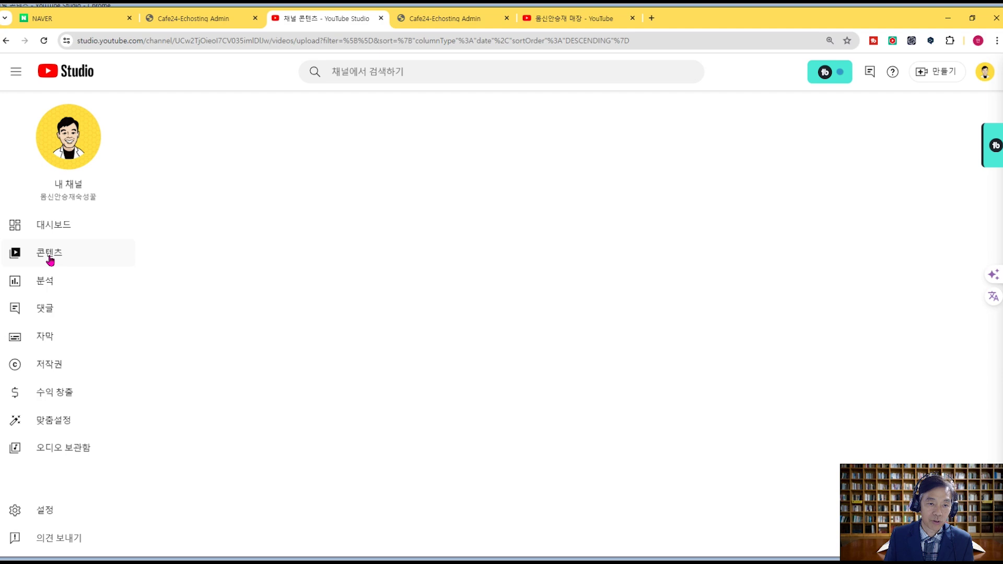
pyautogui.moveTo(269, 277)
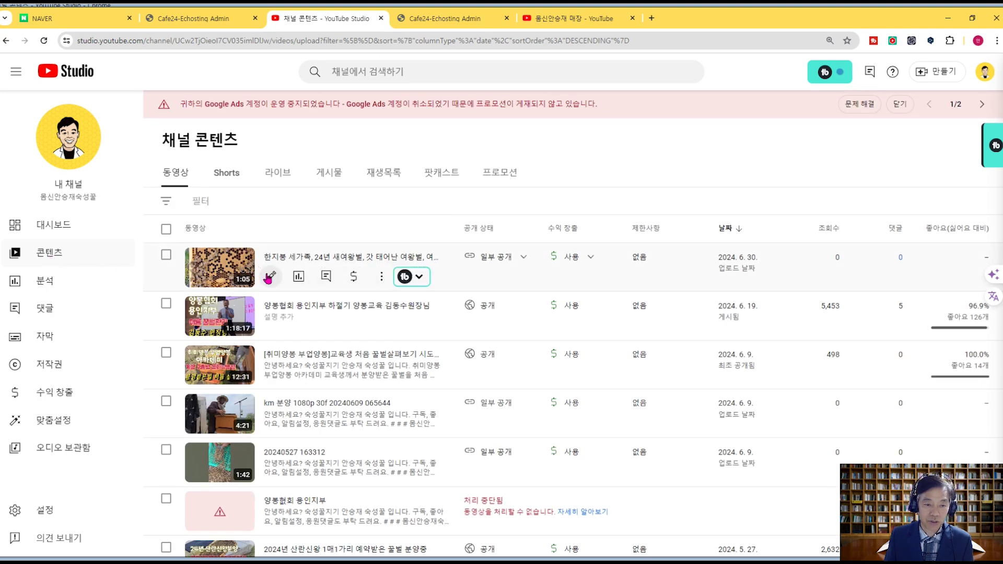
pyautogui.click(271, 278)
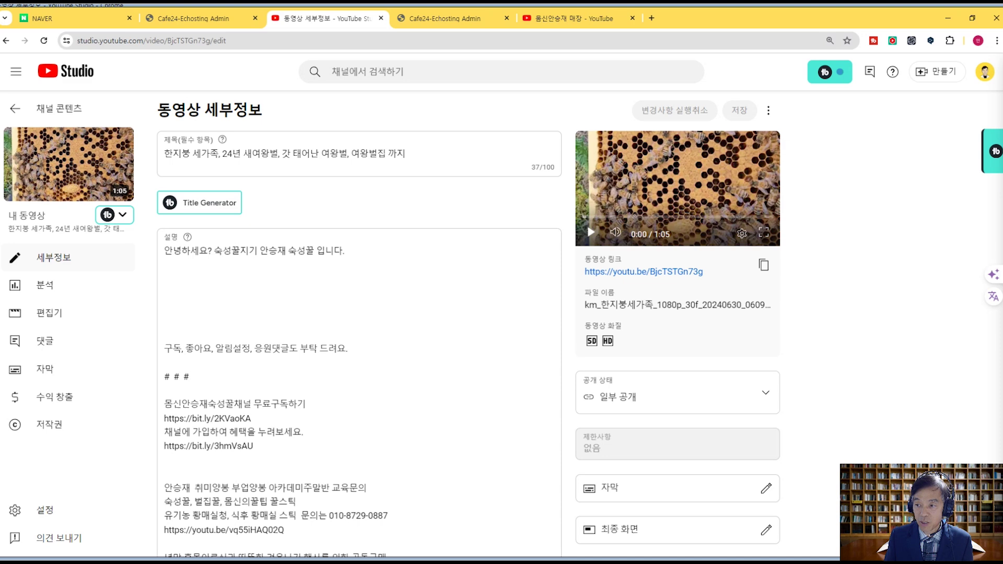
pyautogui.scroll(-7, 698, 374)
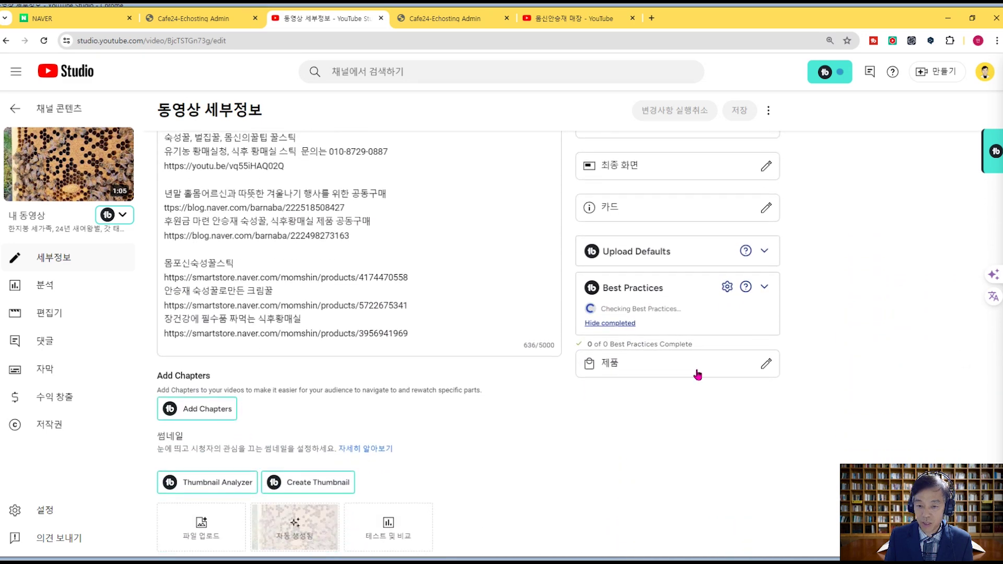
pyautogui.click(612, 365)
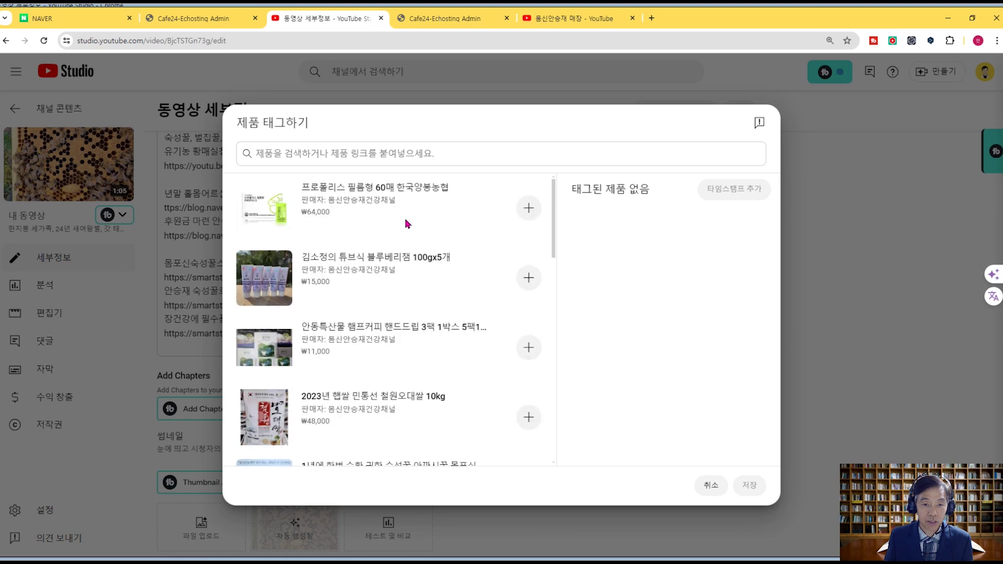
pyautogui.scroll(-1, 558, 217)
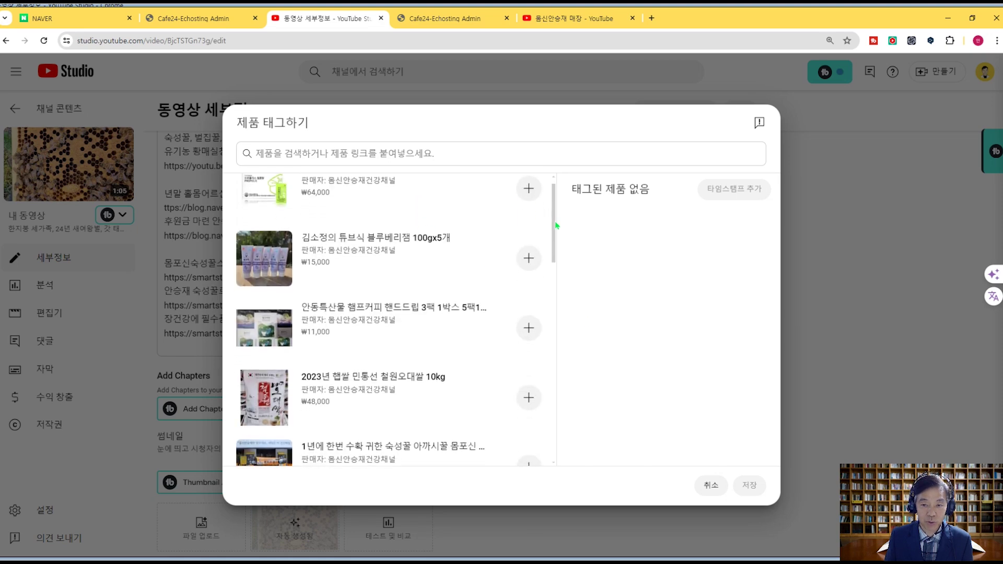
pyautogui.scroll(1, 555, 199)
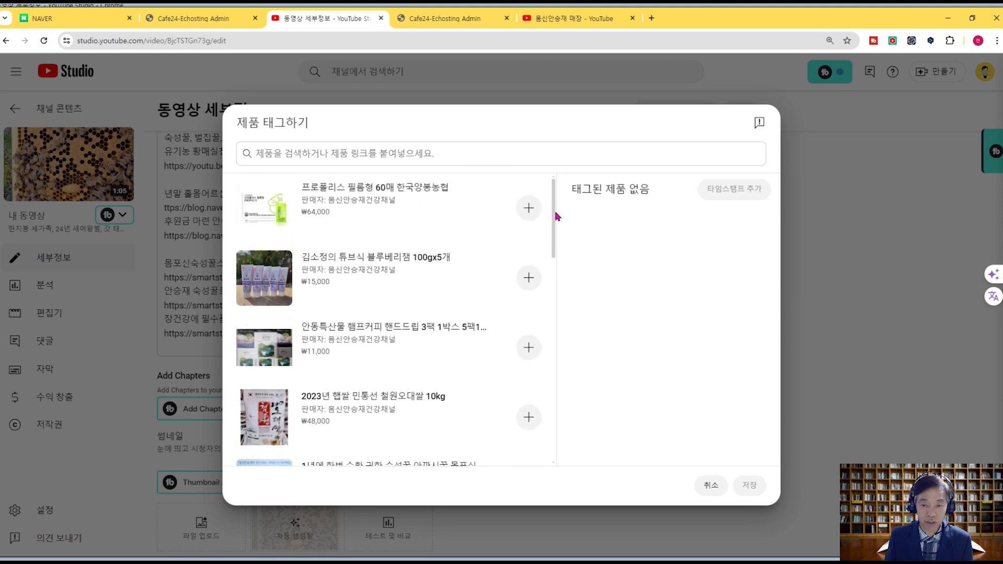
pyautogui.moveTo(555, 215); pyautogui.dragTo(554, 188)
# Step: Search the taggable products for 서암크림
pyautogui.click(413, 153)
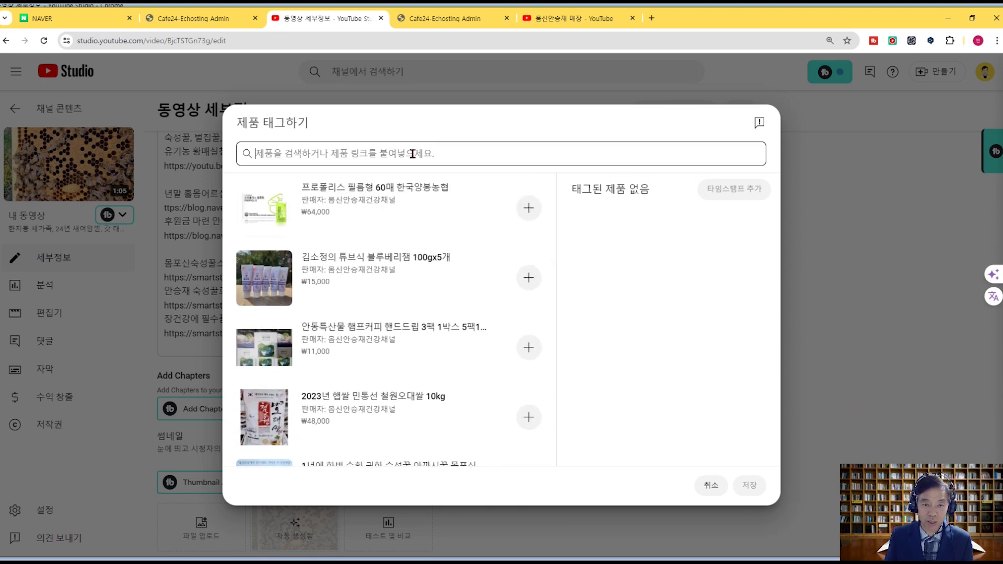
pyautogui.write('서')
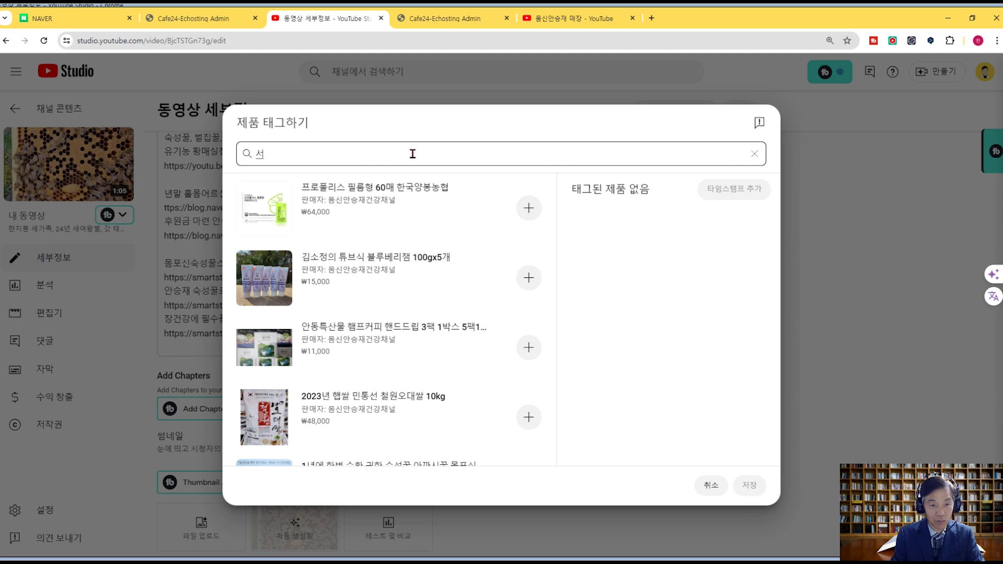
pyautogui.write('암크림')
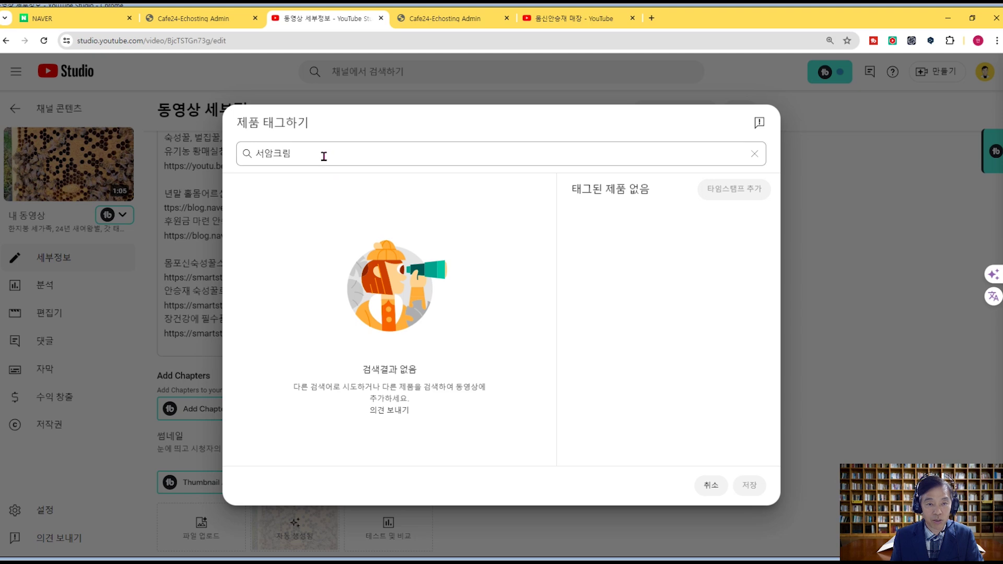
# Step: Search the taggable products for k수지침봉 instead and cancel the product tagging
pyautogui.moveTo(322, 155); pyautogui.dragTo(192, 156)
pyautogui.press('BackSpace')
pyautogui.write('k')
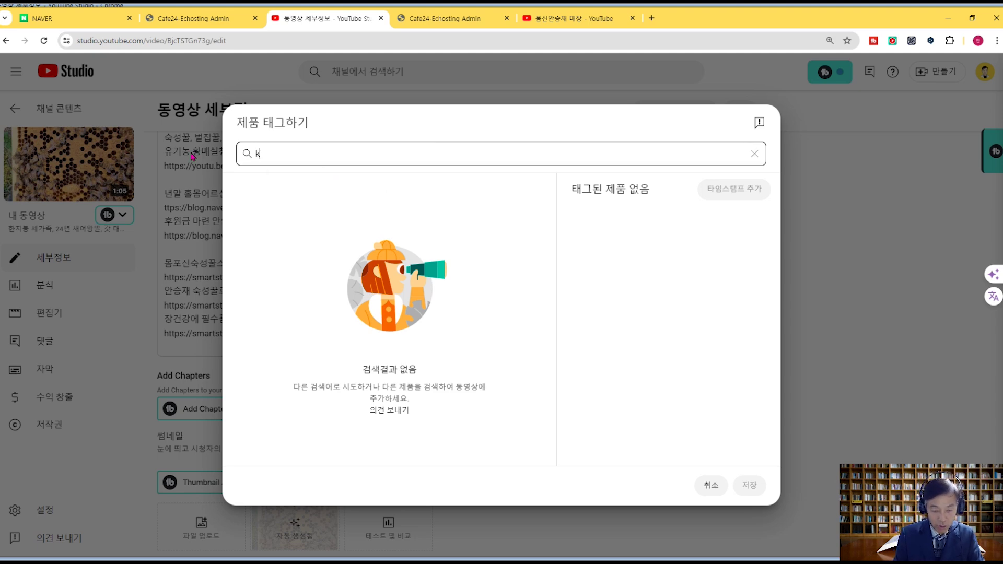
pyautogui.write('수지침봉')
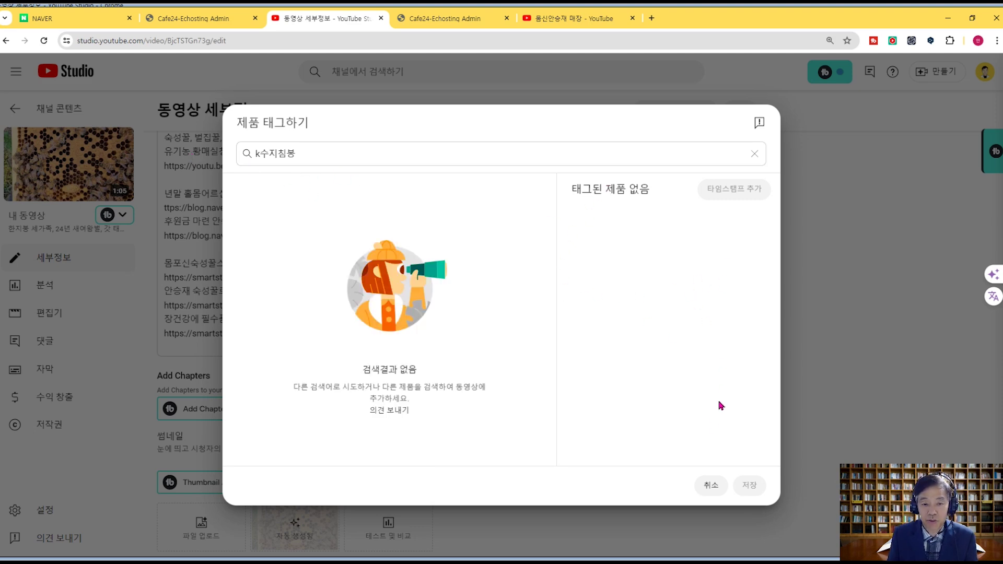
pyautogui.click(711, 487)
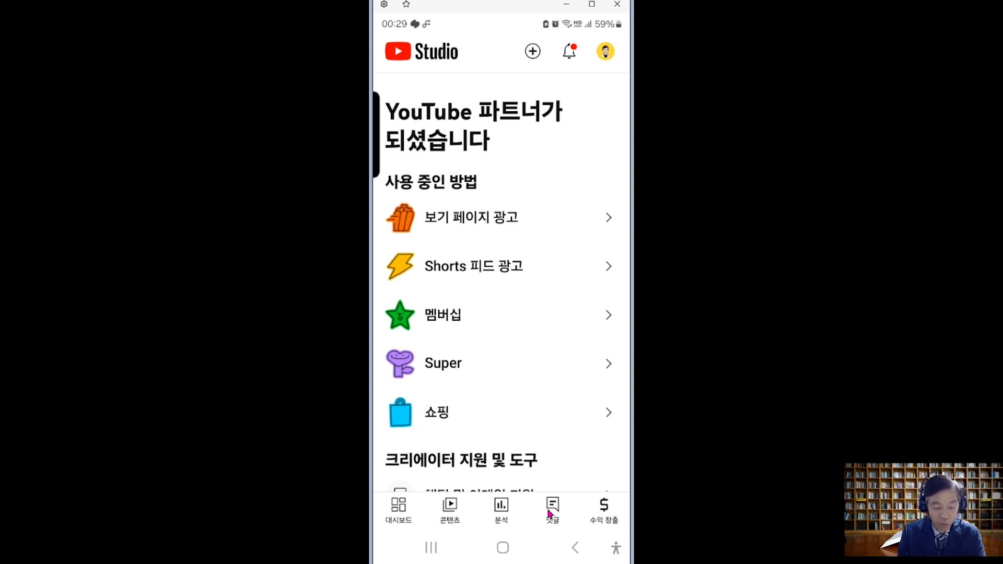
# Step: Open the products shared with the channel under the Shopping monetization settings and look through them
pyautogui.scroll(-1, 550, 515)
pyautogui.scroll(1, 550, 514)
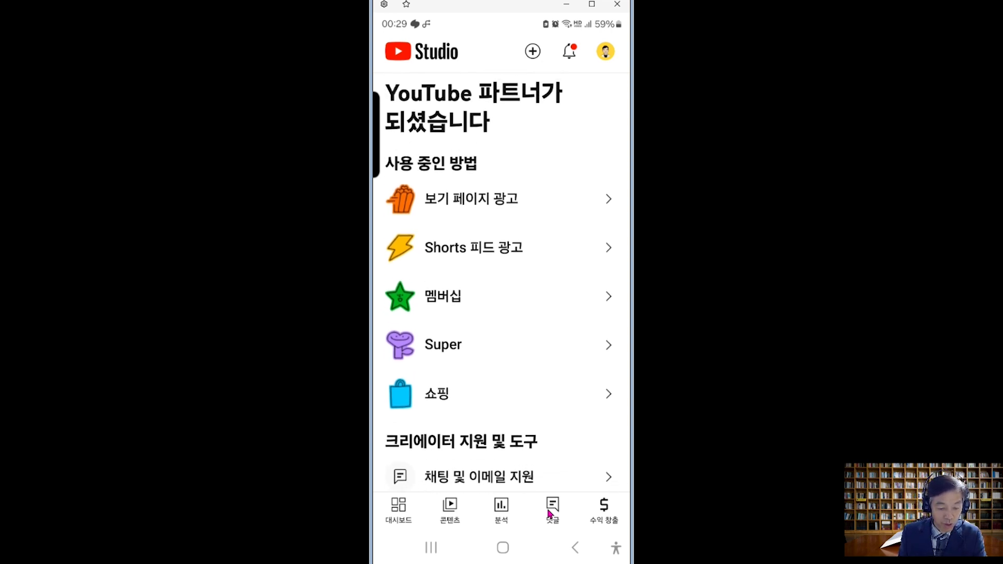
pyautogui.click(606, 520)
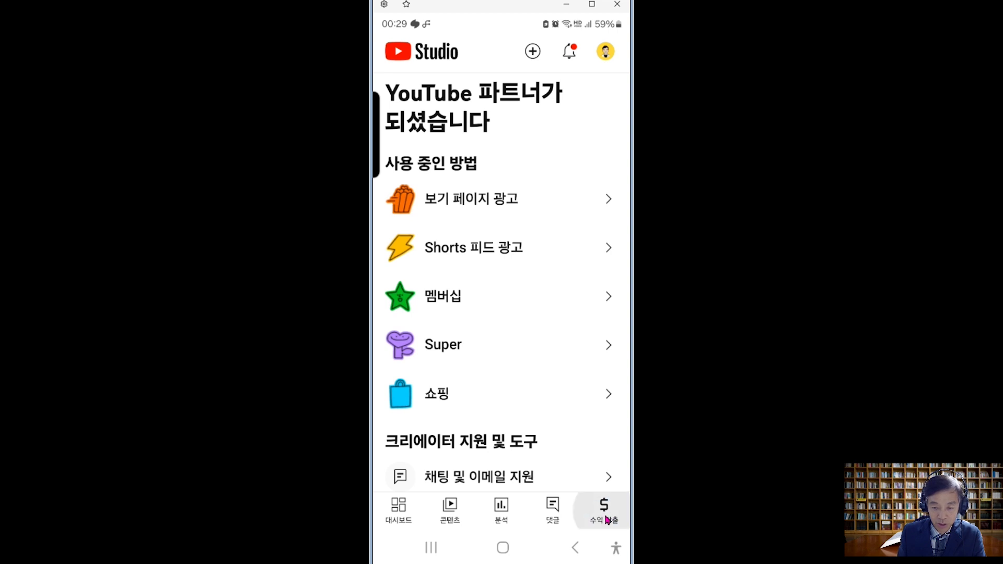
pyautogui.click(439, 403)
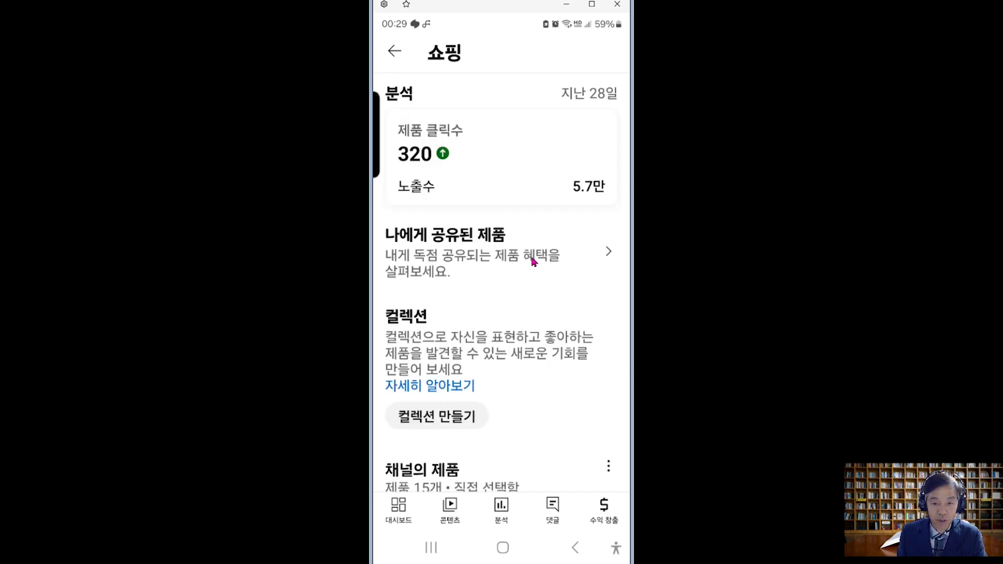
pyautogui.click(484, 250)
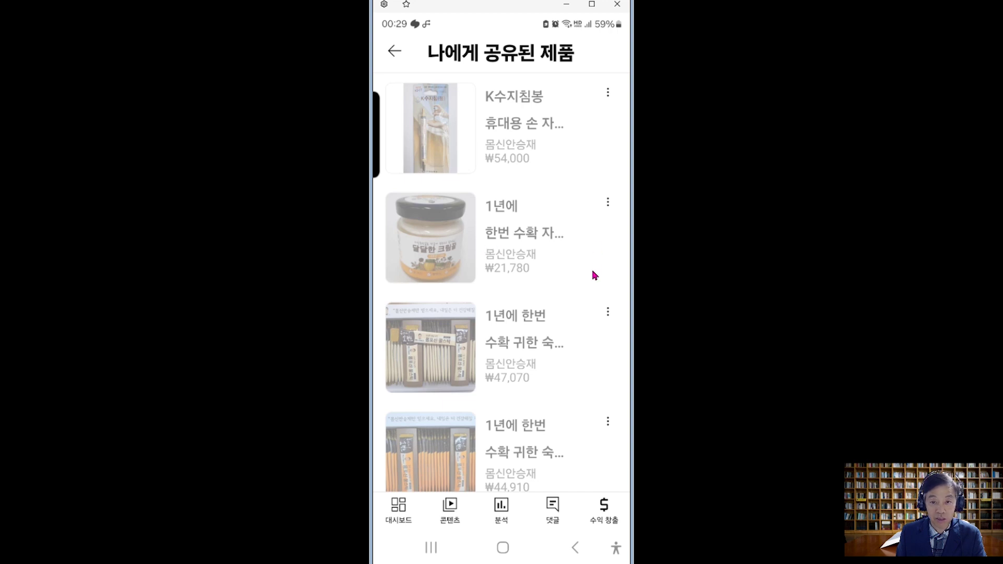
pyautogui.moveTo(588, 253); pyautogui.dragTo(566, 204)
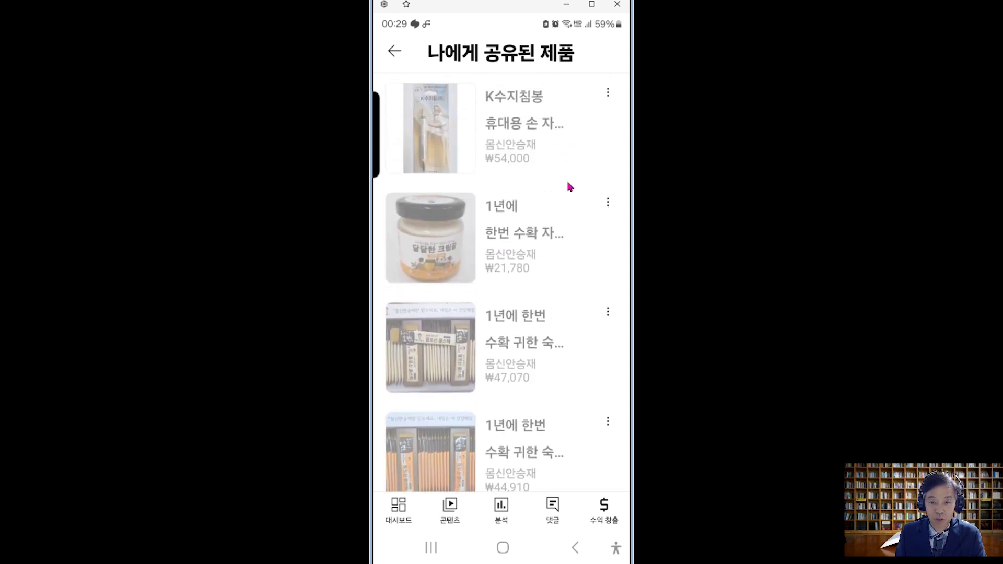
pyautogui.scroll(-5, 562, 209)
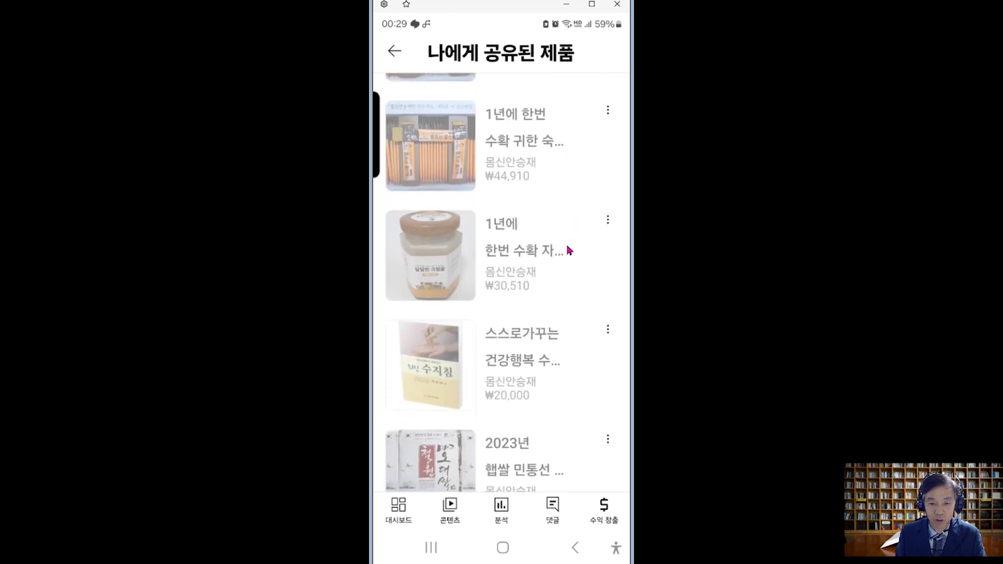
pyautogui.scroll(-2, 569, 251)
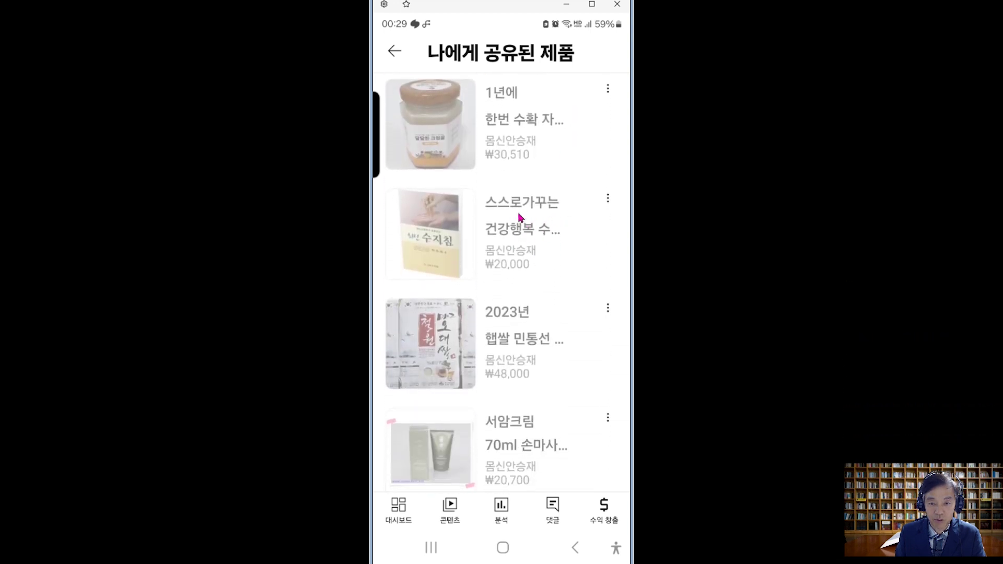
pyautogui.moveTo(535, 212); pyautogui.dragTo(530, 134)
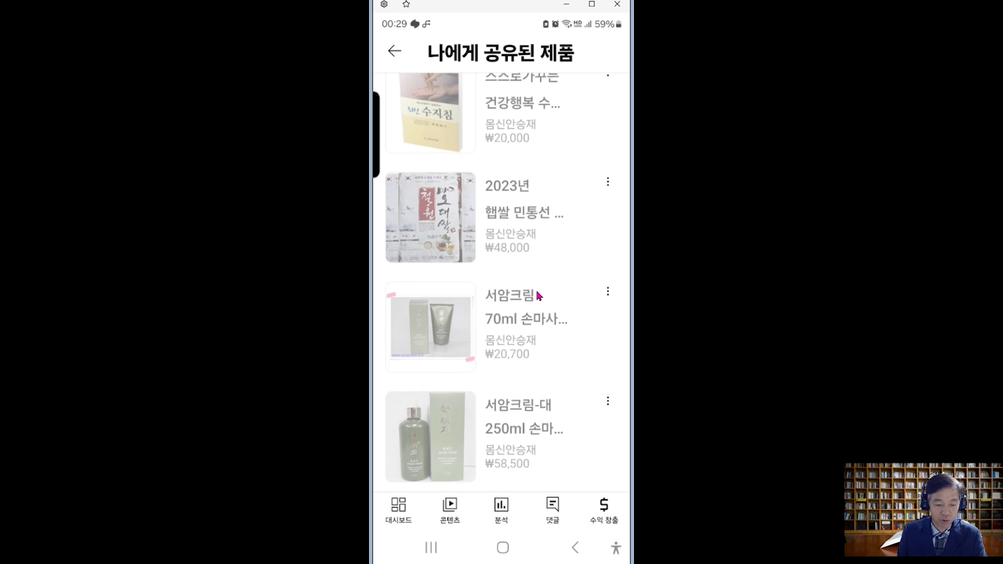
# Step: Show the seller's products through the options of a shared product and review the refreshed list down to 서암크림-대
pyautogui.click(538, 296)
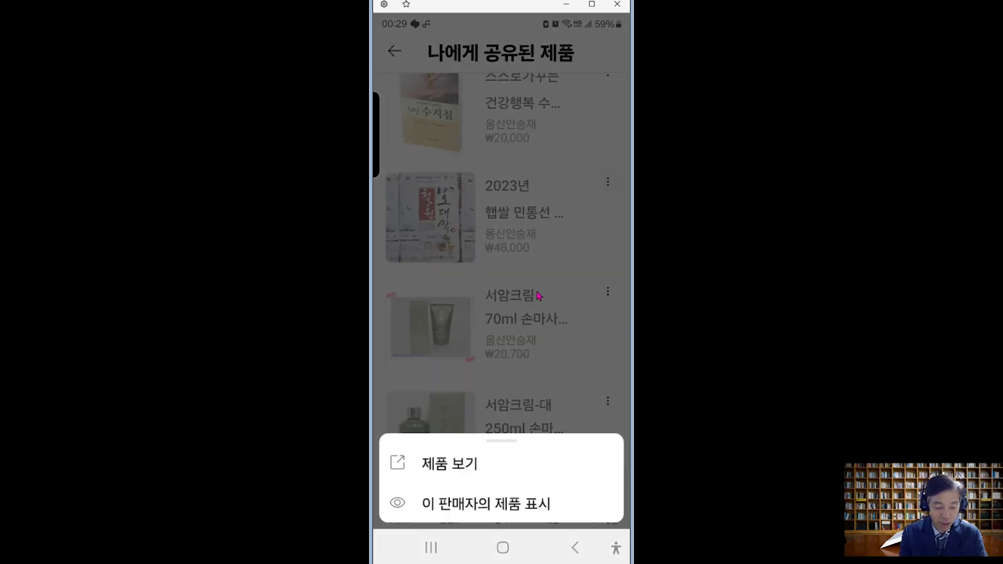
pyautogui.click(539, 295)
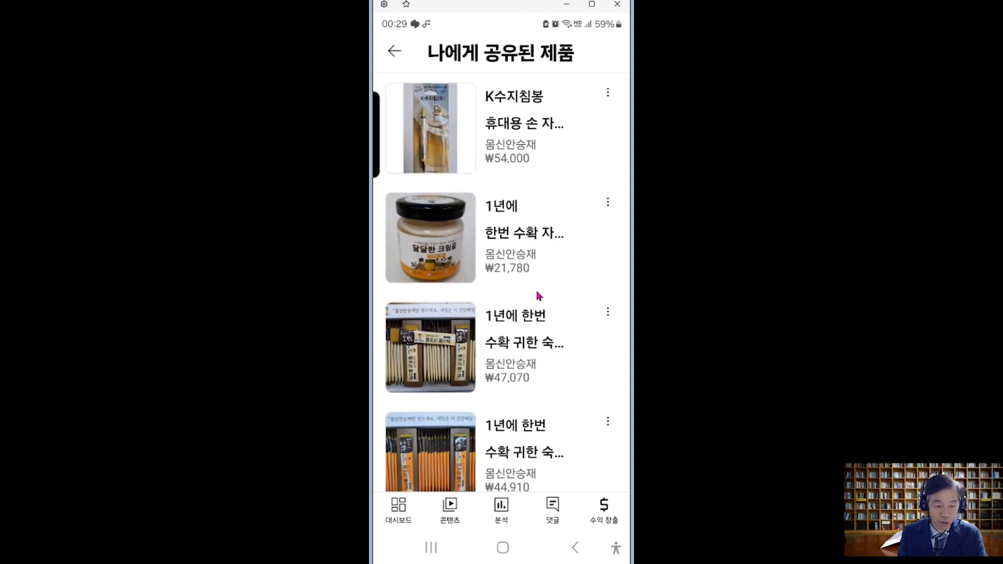
pyautogui.scroll(-10, 539, 296)
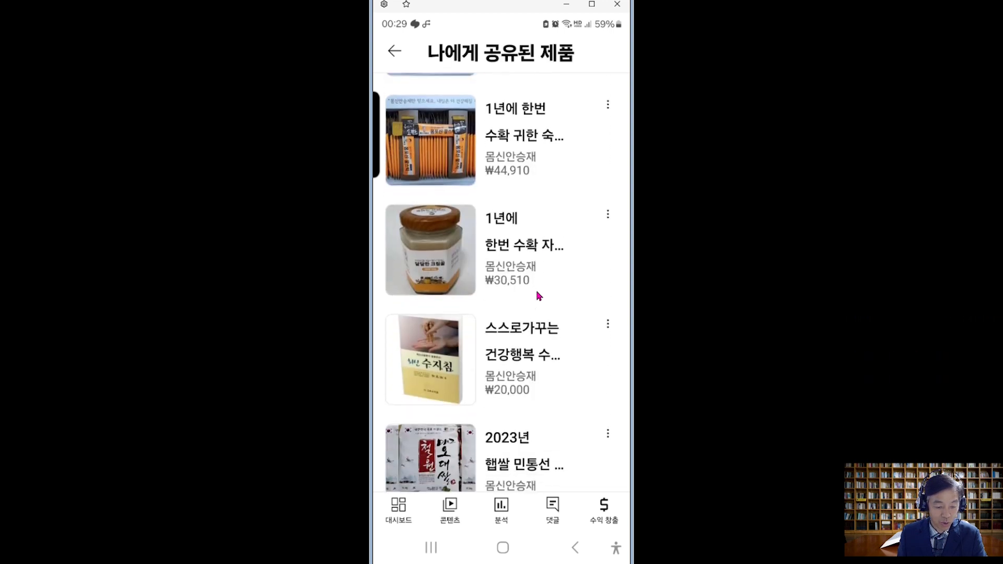
pyautogui.scroll(-2, 539, 295)
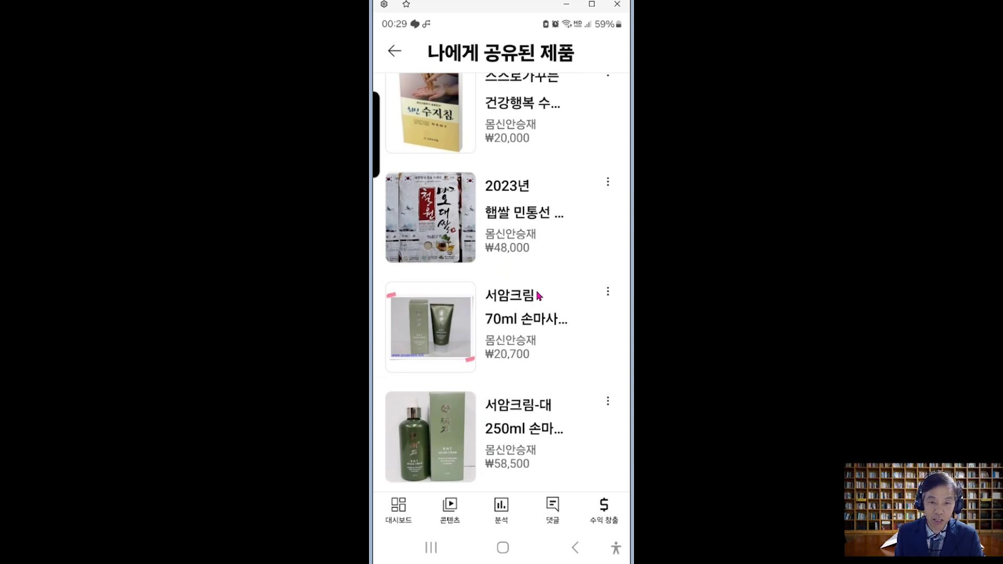
# Step: Review the channel products and connected stores in the Shopping overview and revisit the list of shared products
pyautogui.click(396, 54)
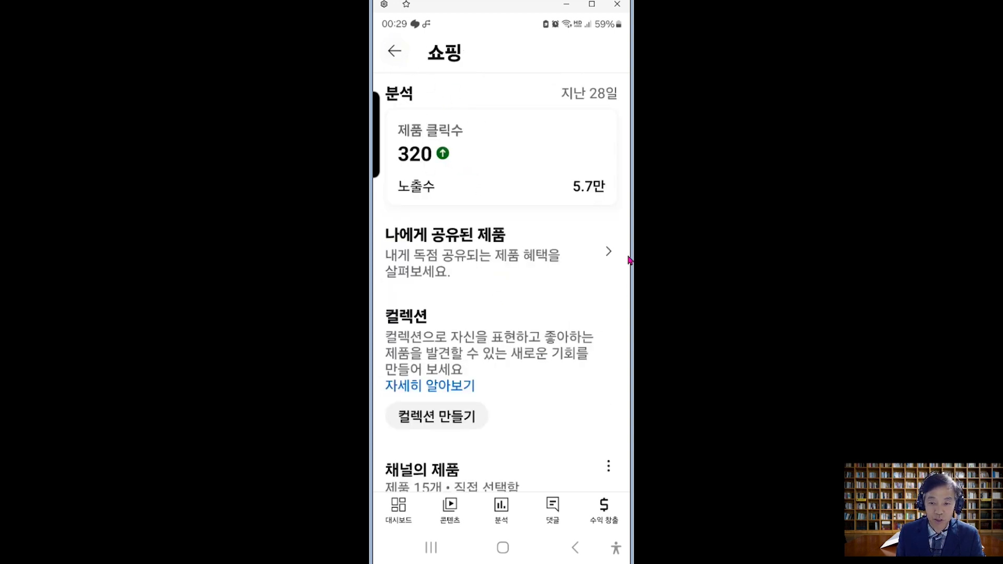
pyautogui.scroll(-5, 623, 272)
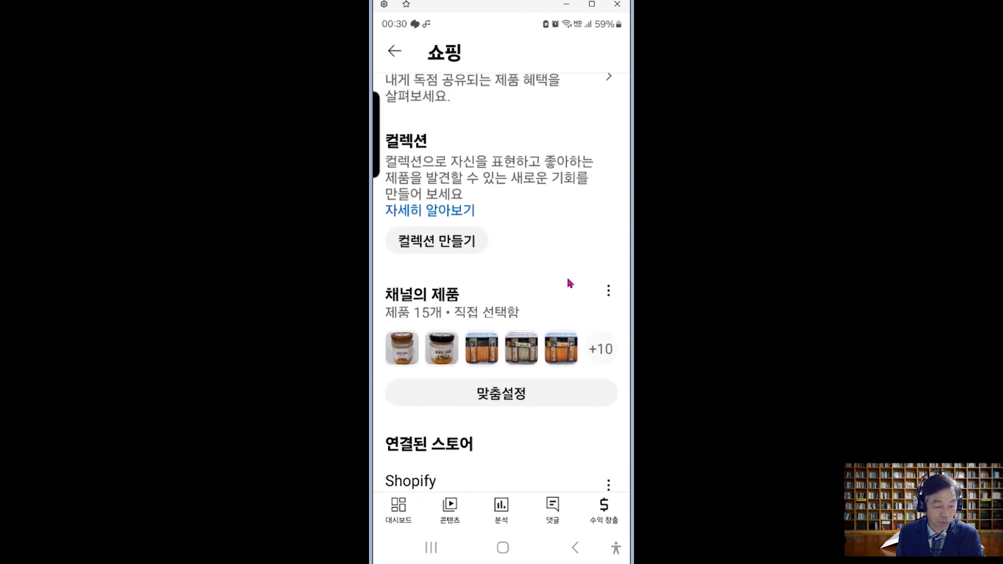
pyautogui.scroll(-2, 527, 319)
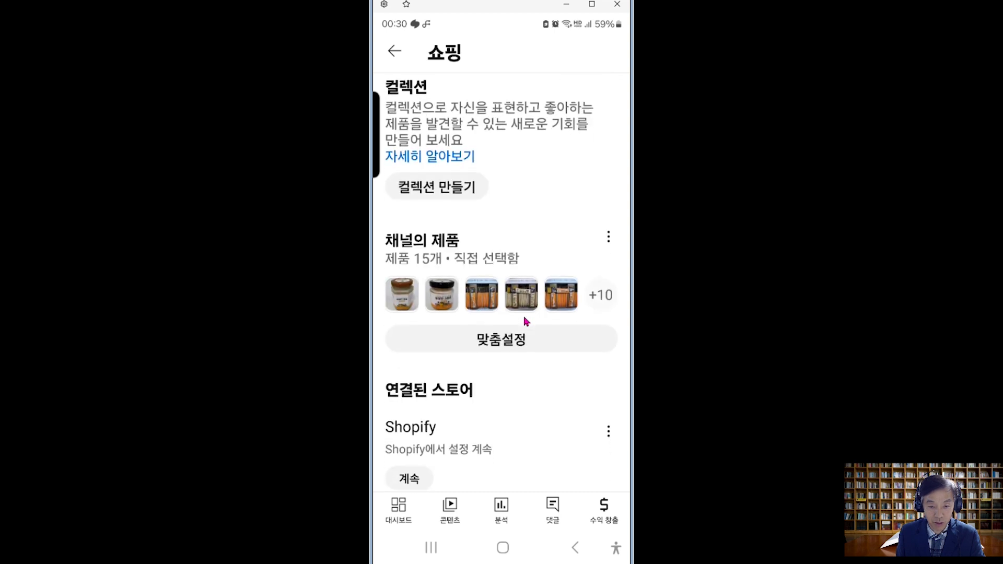
pyautogui.scroll(-10, 526, 321)
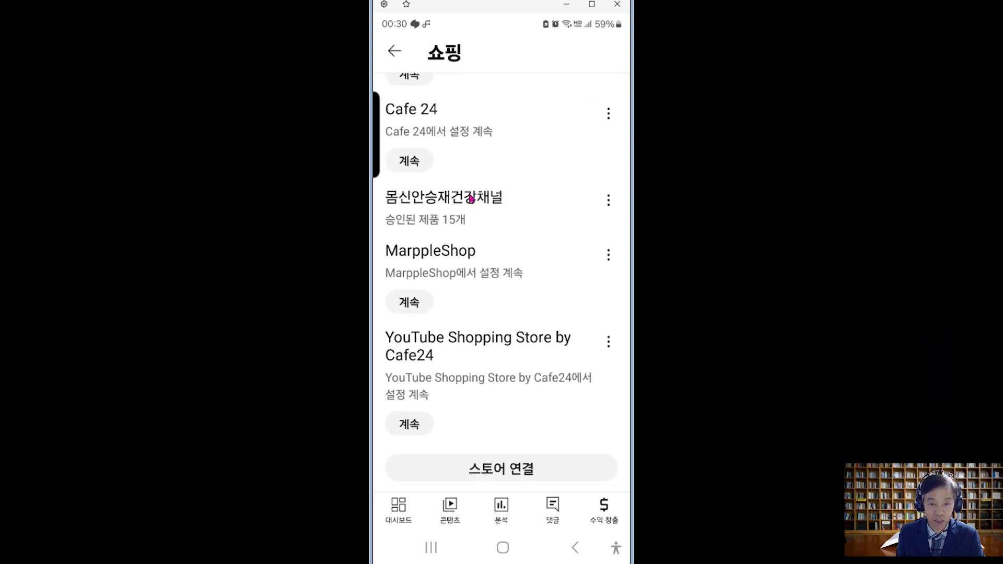
pyautogui.scroll(1, 490, 219)
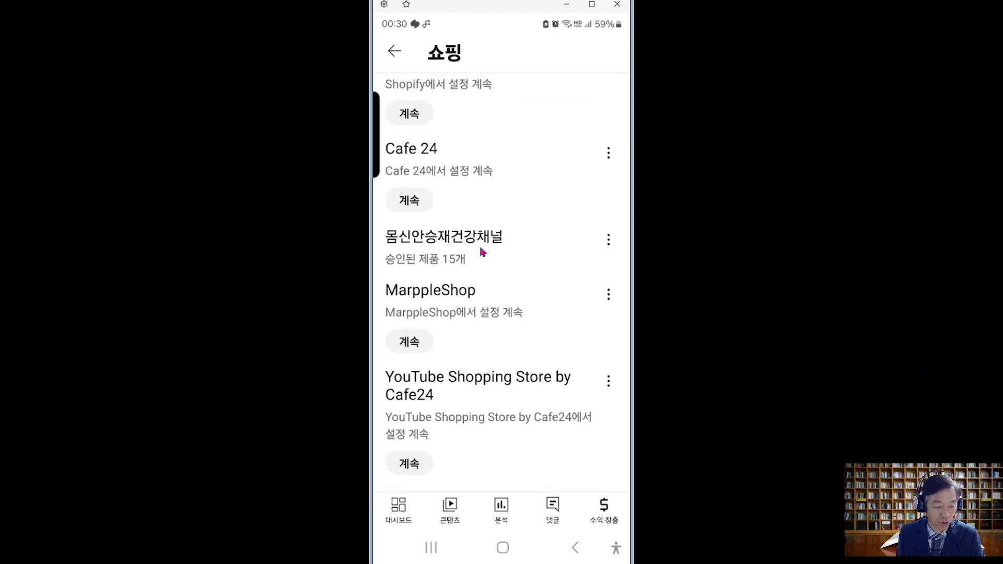
pyautogui.scroll(13, 483, 252)
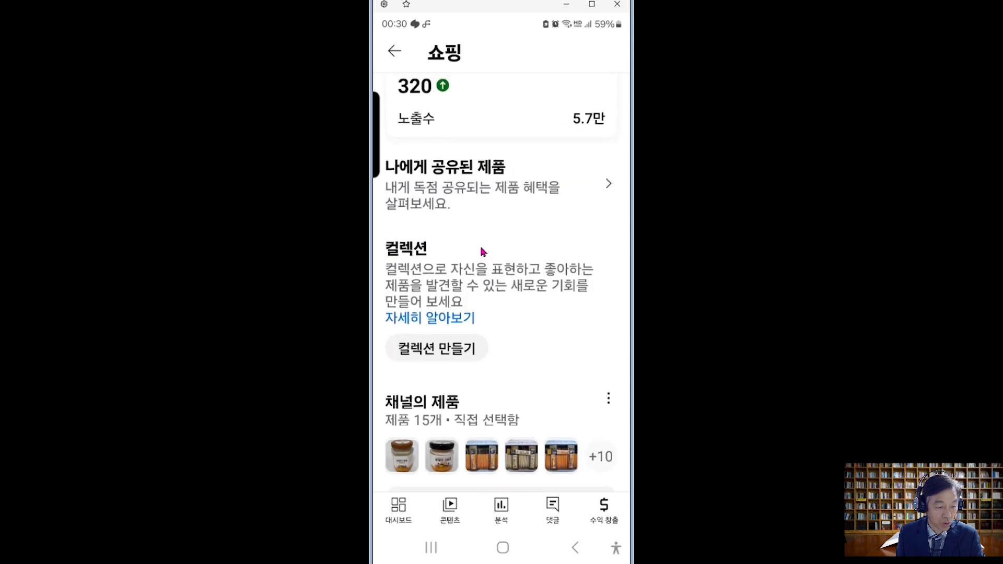
pyautogui.scroll(2, 482, 252)
pyautogui.click(483, 252)
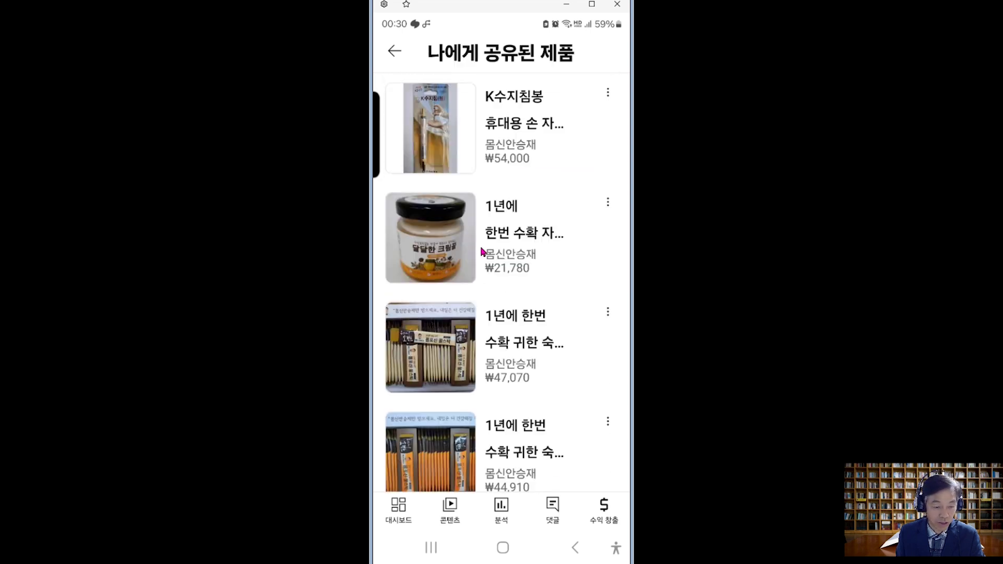
pyautogui.rightClick(482, 252)
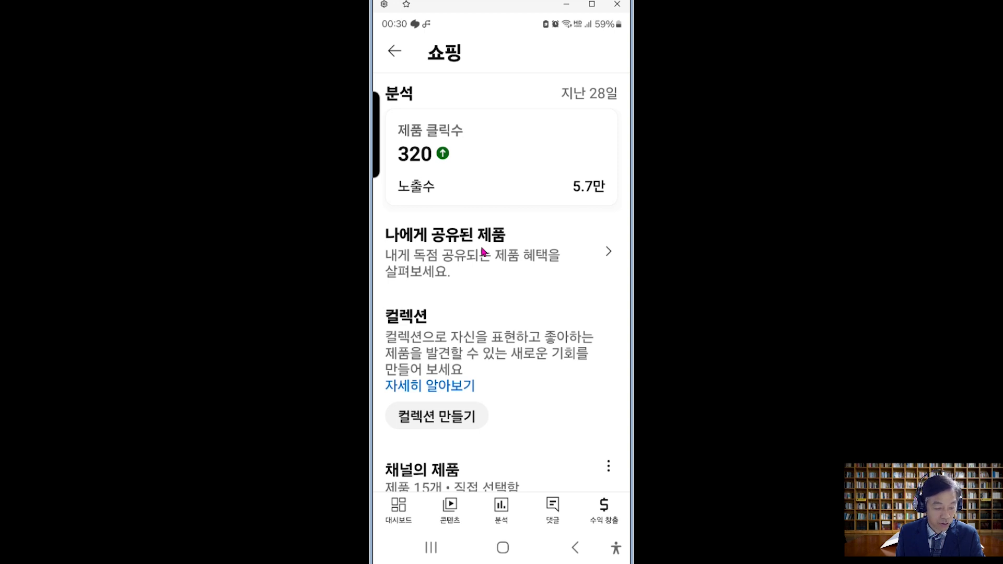
# Step: Return to the channel's videos and open product tagging for the newest video, 한지붕 세가족
pyautogui.rightClick(482, 252)
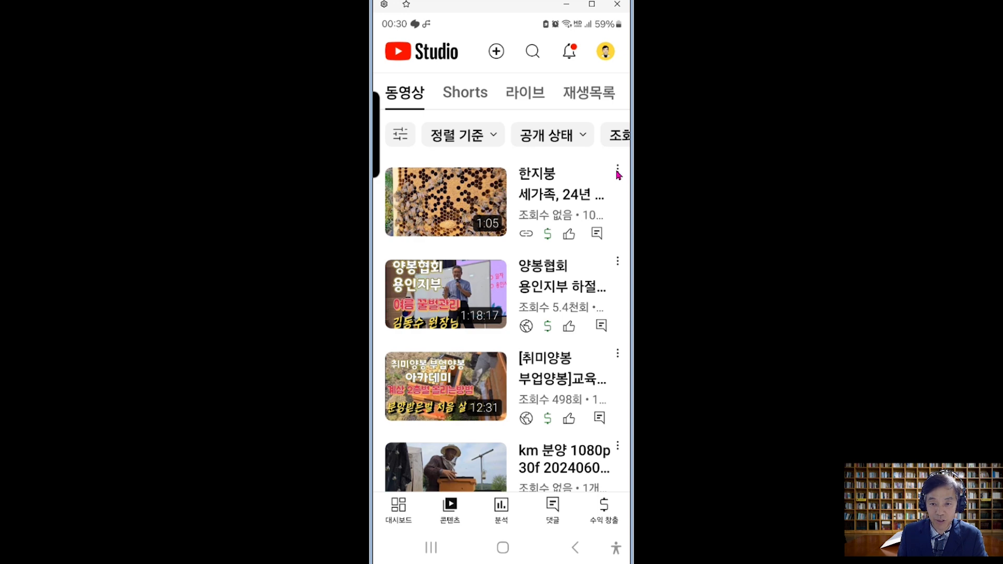
pyautogui.click(490, 195)
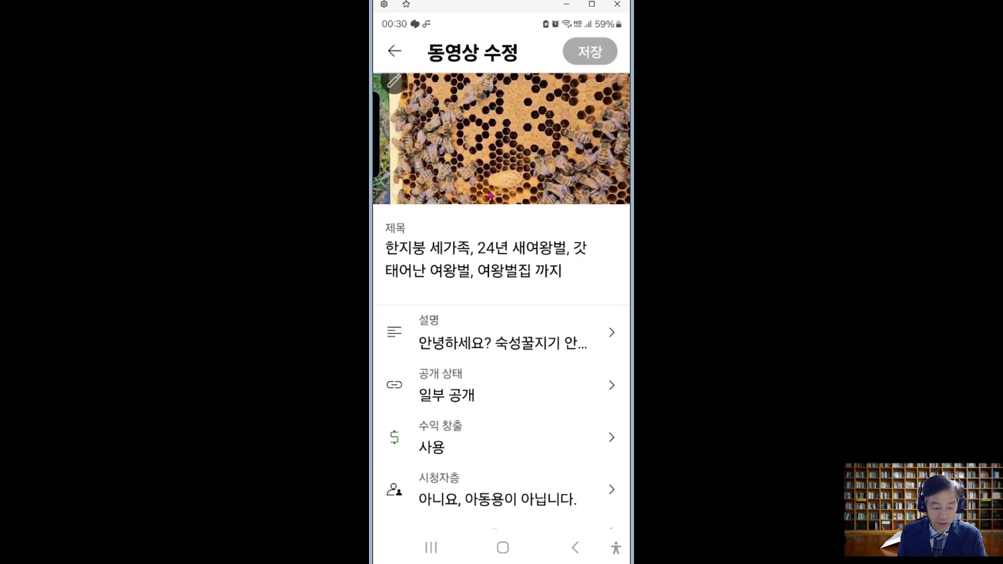
pyautogui.scroll(-3, 490, 196)
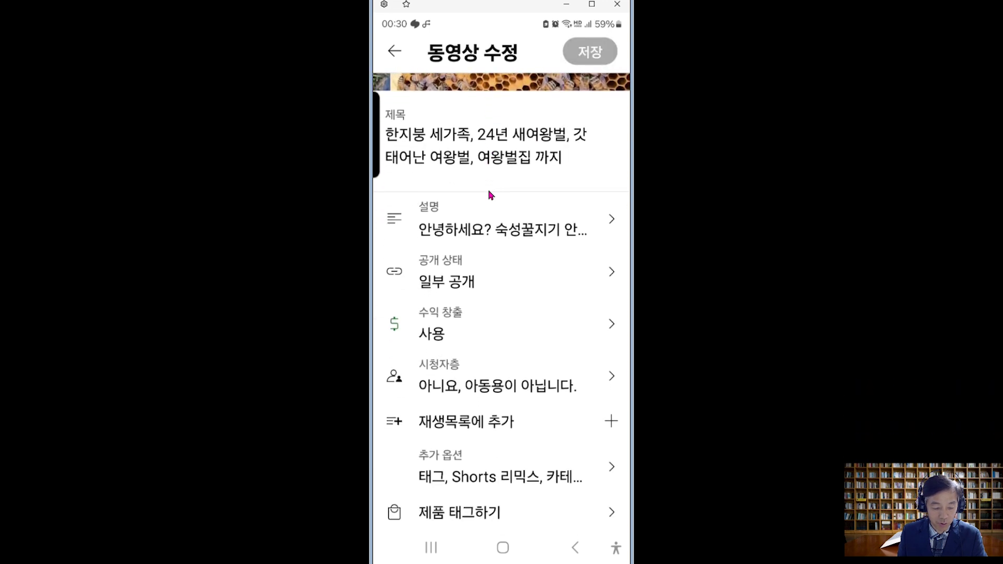
pyautogui.click(487, 511)
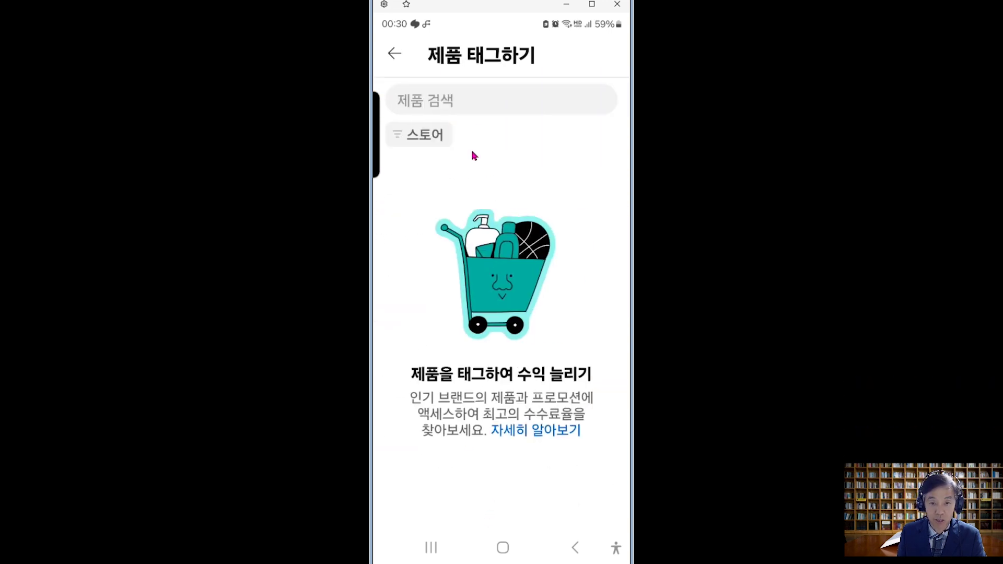
# Step: Search the taggable products for 서암크림 again
pyautogui.click(470, 102)
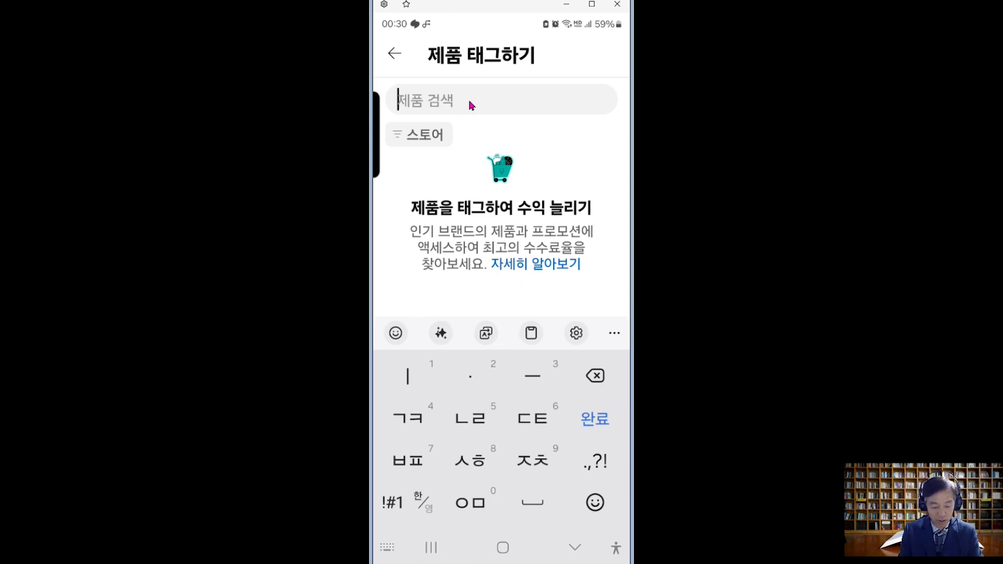
pyautogui.write('서아')
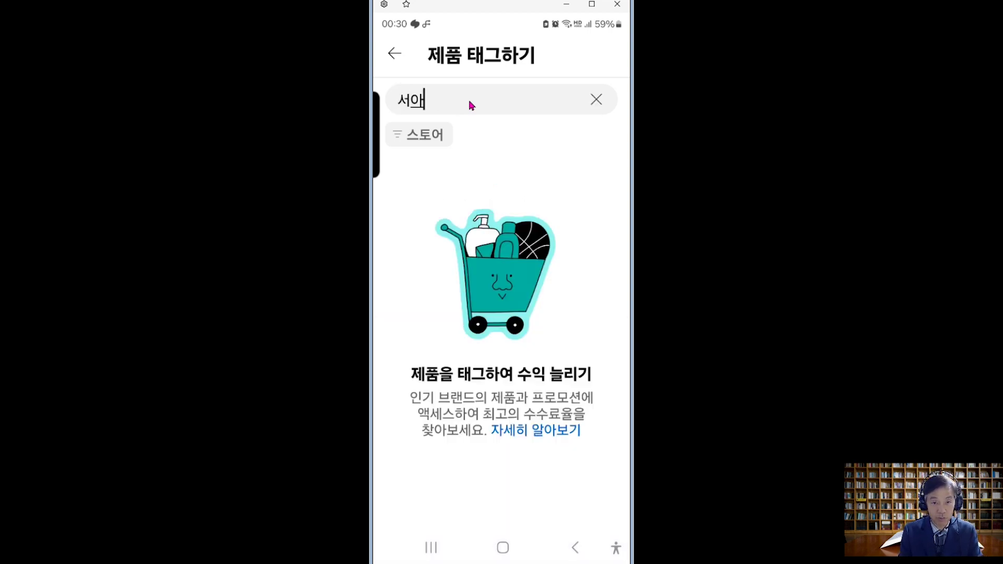
pyautogui.write('ㅁ크림')
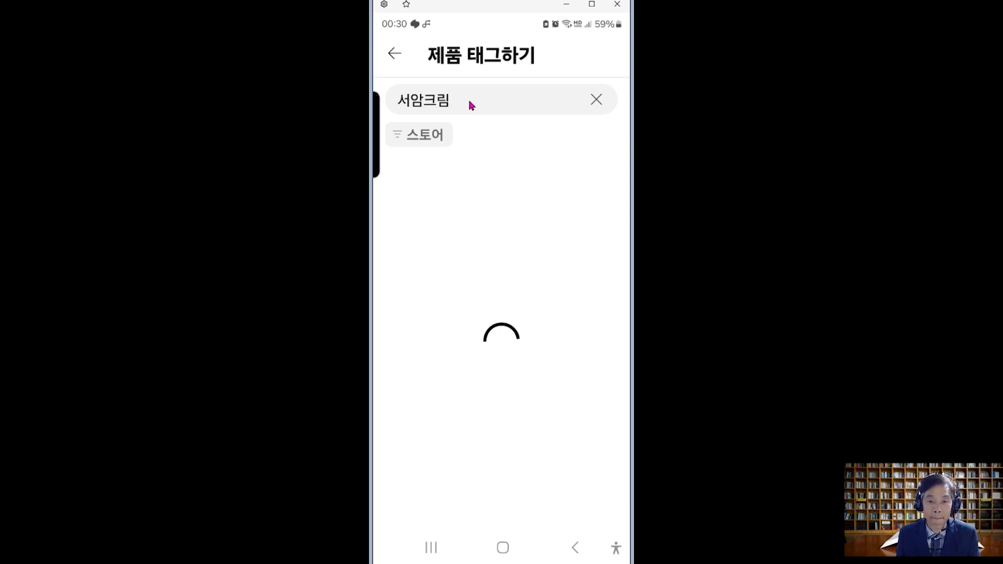
# Step: Replace the product search term with k수지침봉
pyautogui.click(467, 100)
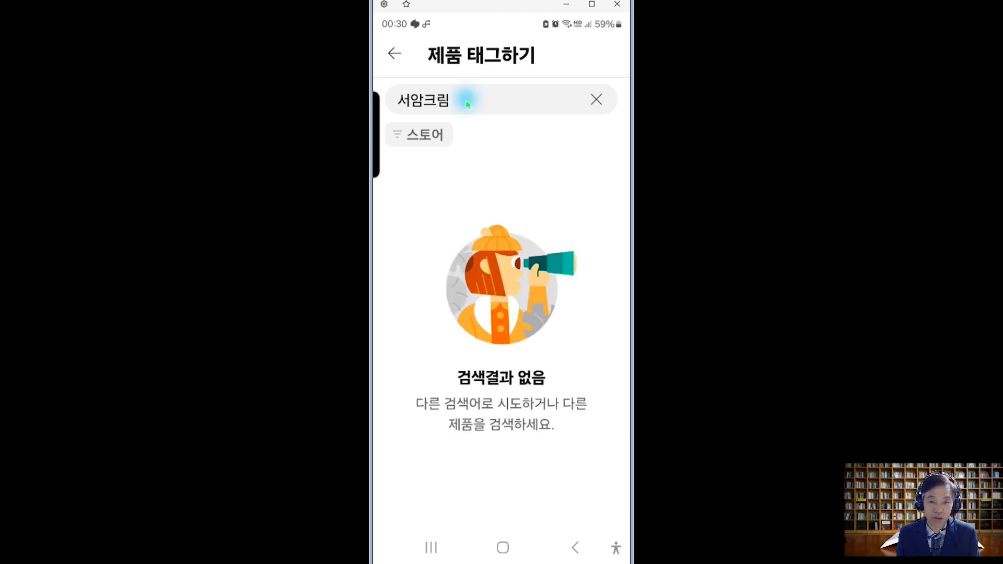
pyautogui.press('BackSpace')
pyautogui.press('BackSpace')
pyautogui.press('BackSpace')
pyautogui.press('BackSpace')
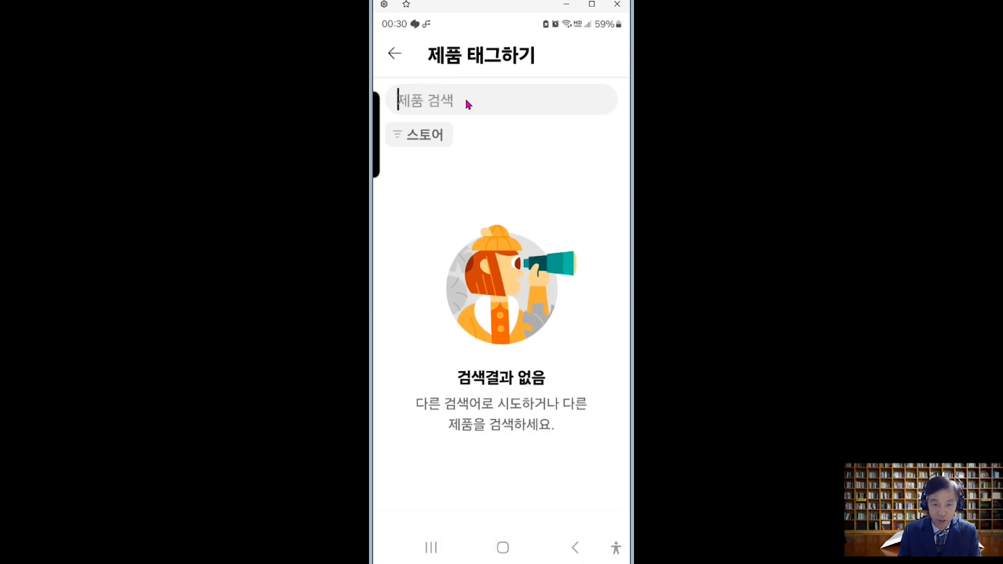
pyautogui.hotkey('shift', 'space')
pyautogui.write('k')
pyautogui.hotkey('shift', 'space')
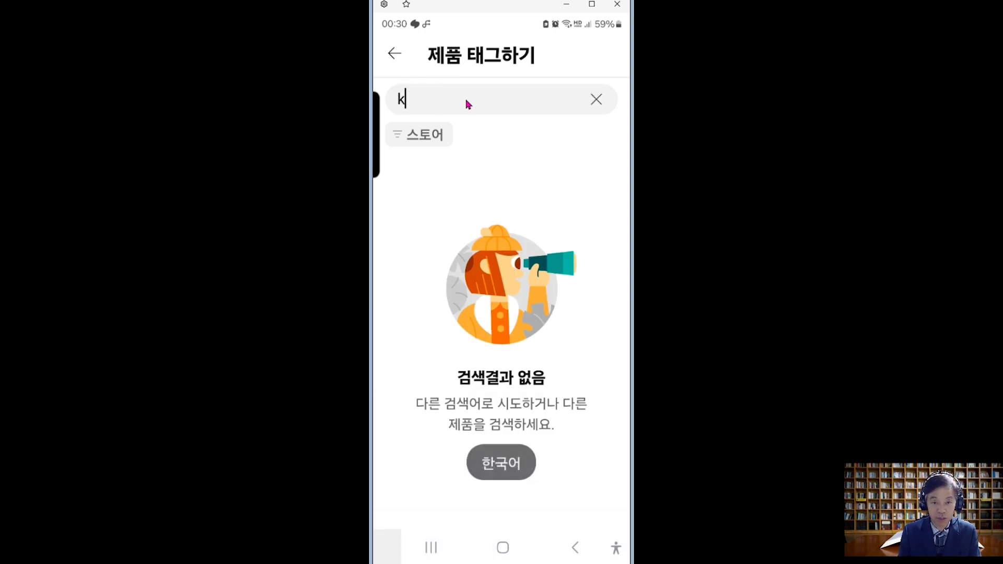
pyautogui.write('수지침봉')
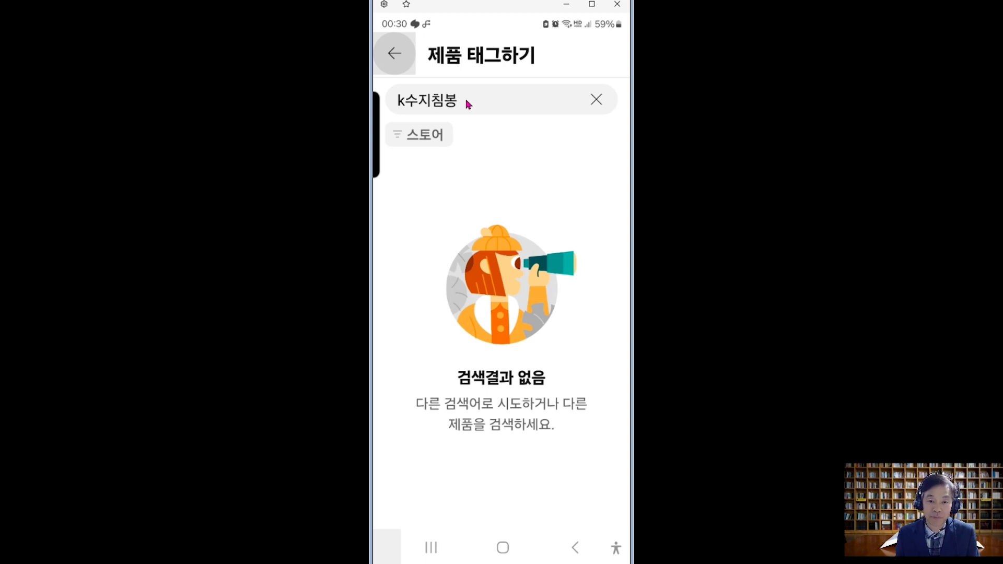
# Step: Filter the k수지침봉 product search by the channel's own recommended store
pyautogui.click(436, 139)
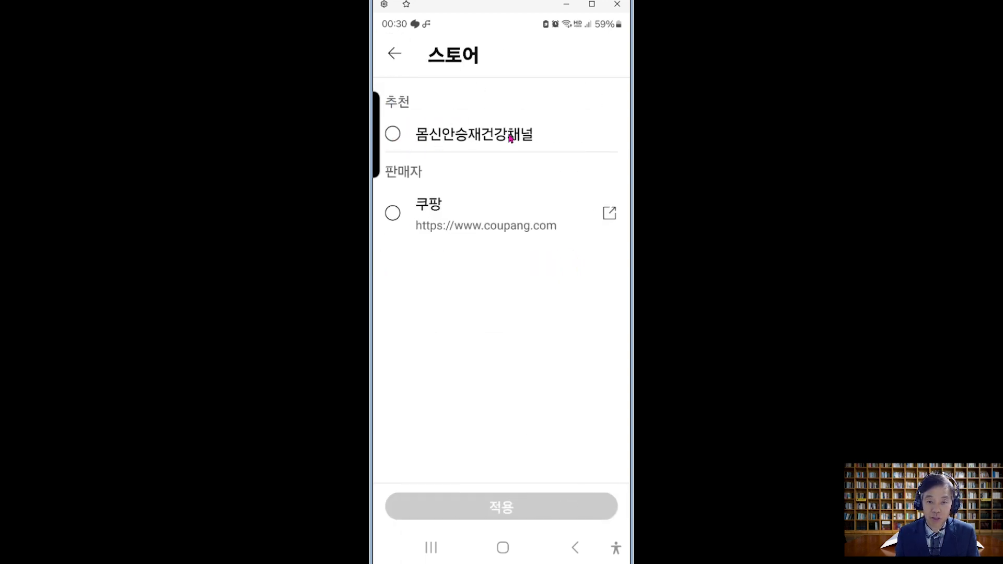
pyautogui.click(395, 137)
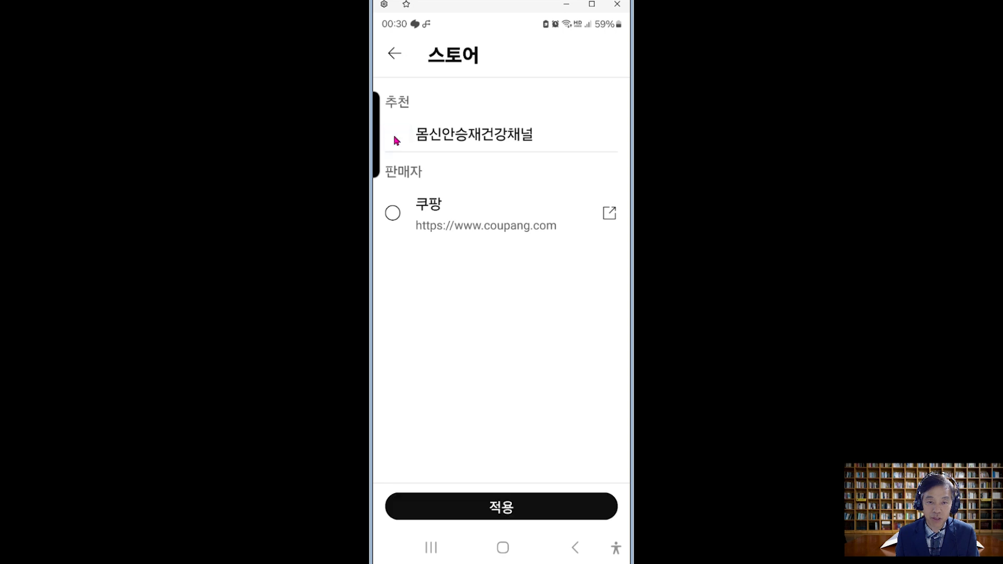
pyautogui.click(528, 511)
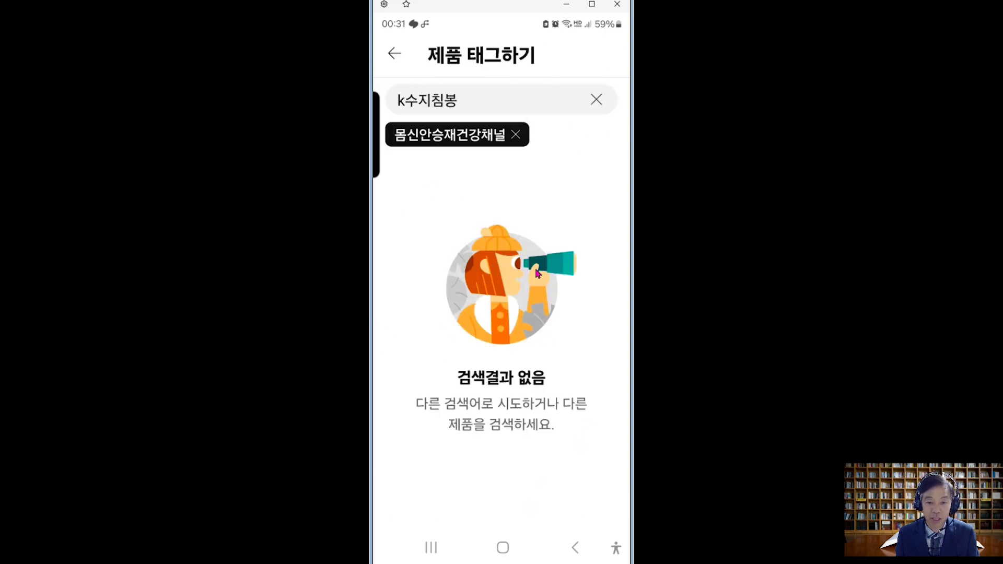
pyautogui.click(472, 106)
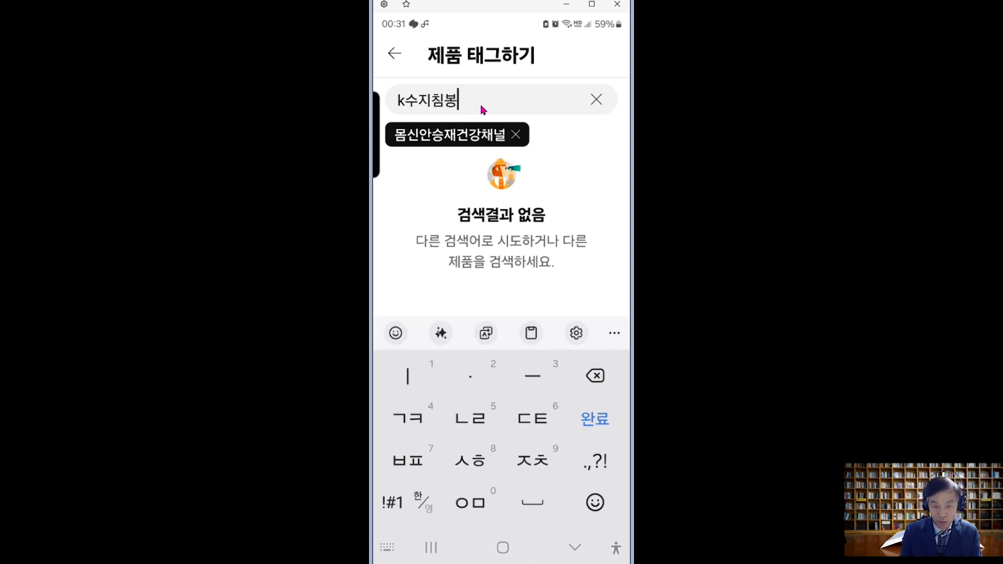
# Step: Replace the product search term with 수지침봉 and remove the store filter
pyautogui.press('BackSpace')
pyautogui.press('BackSpace')
pyautogui.press('BackSpace')
pyautogui.press('BackSpace')
pyautogui.press('BackSpace')
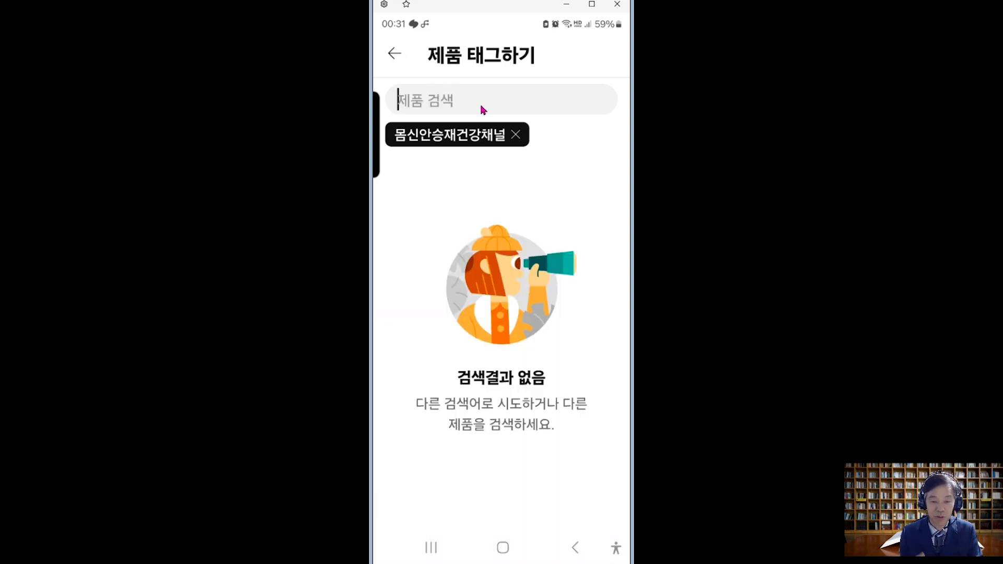
pyautogui.write('ㅅ')
pyautogui.write('지침봉')
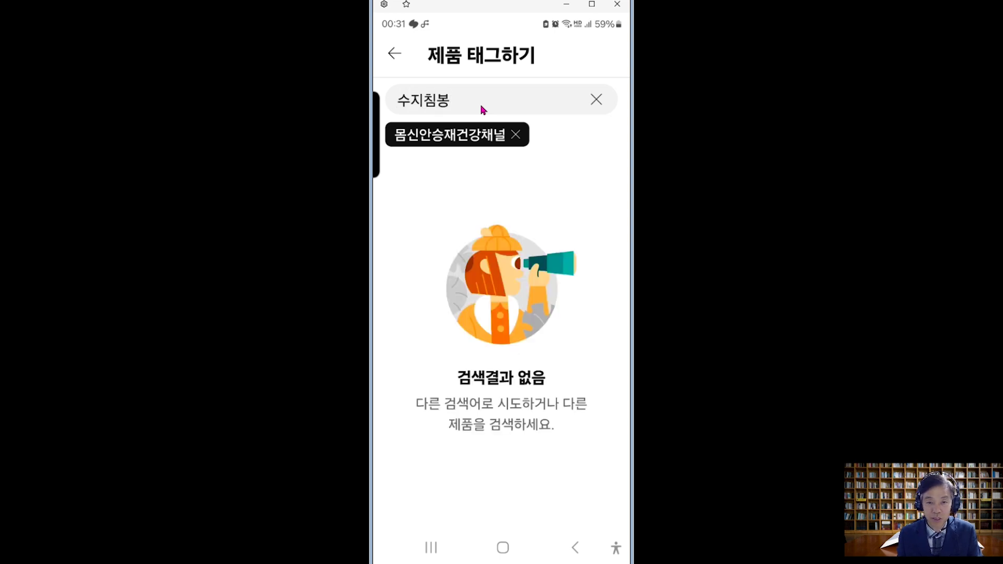
pyautogui.click(515, 137)
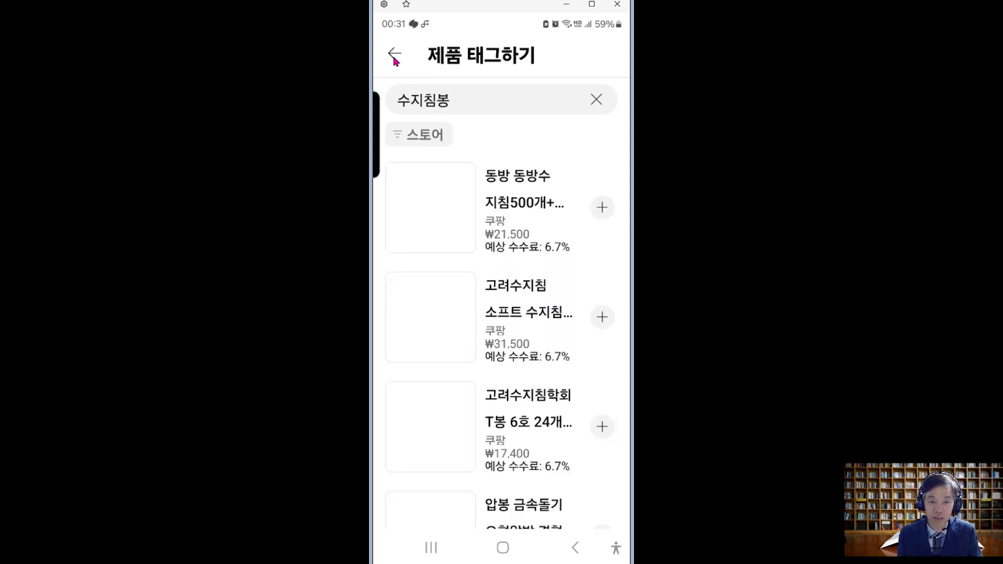
# Step: Leave the video's product tagging and look through the products in 나에게 공유된 제품 down to the 서암크림 items
pyautogui.click(394, 58)
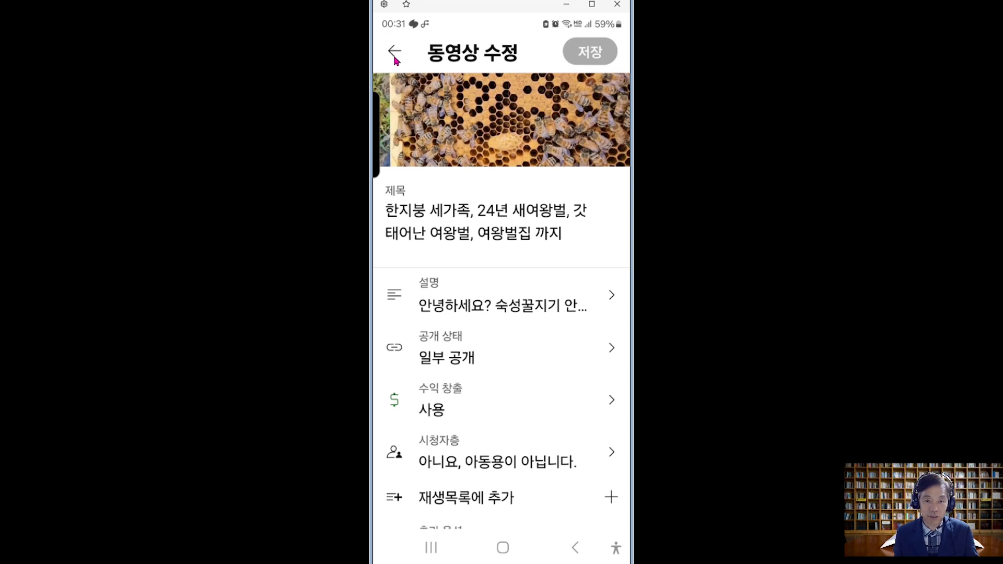
pyautogui.click(395, 55)
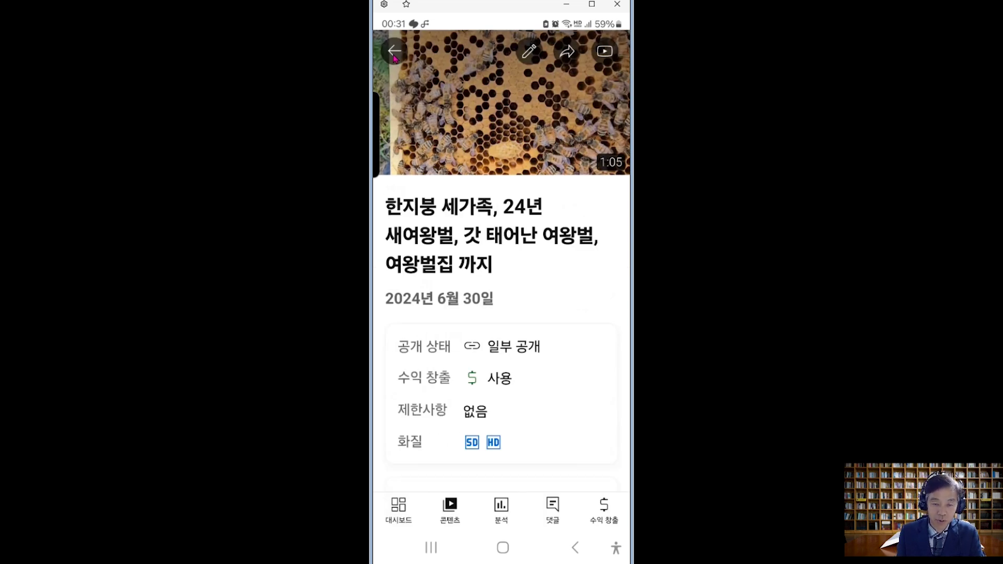
pyautogui.scroll(-1, 395, 59)
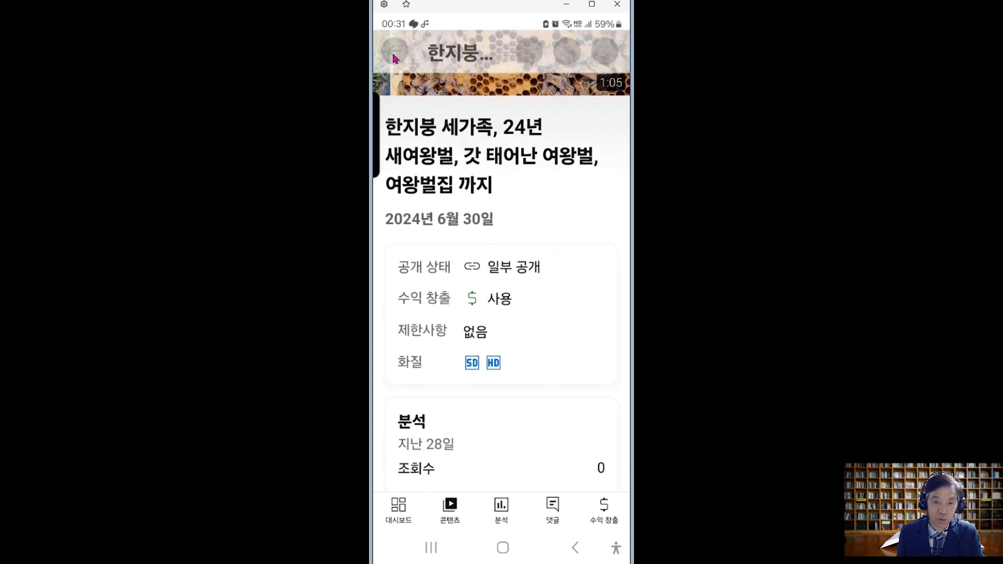
pyautogui.click(395, 58)
pyautogui.click(395, 59)
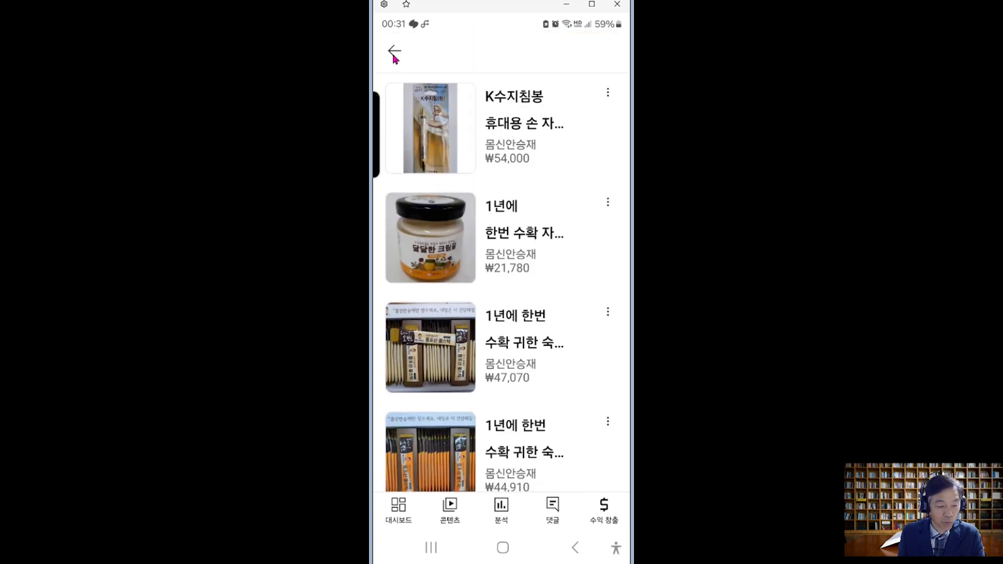
pyautogui.scroll(-6, 395, 58)
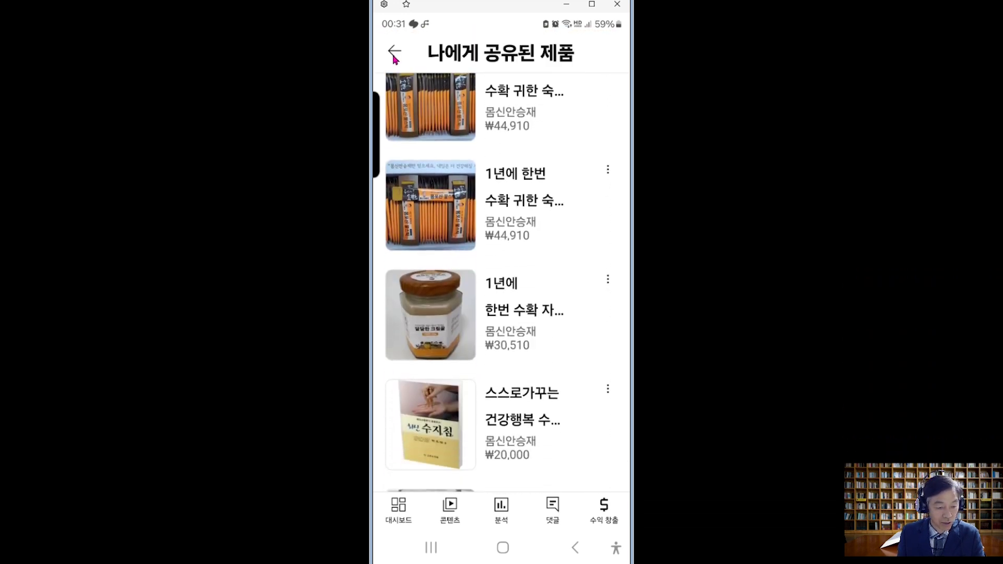
pyautogui.scroll(-2, 395, 58)
pyautogui.scroll(-3, 395, 59)
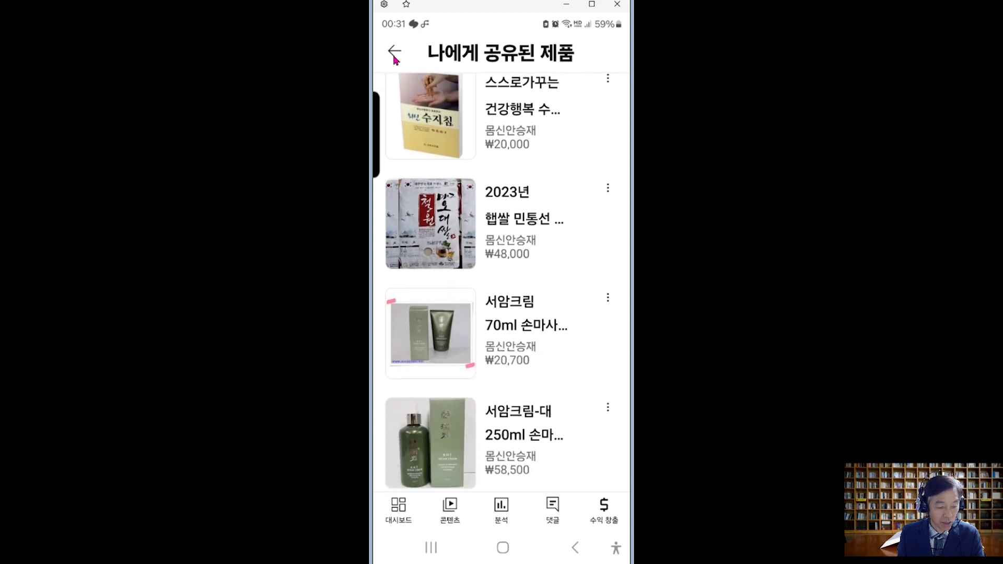
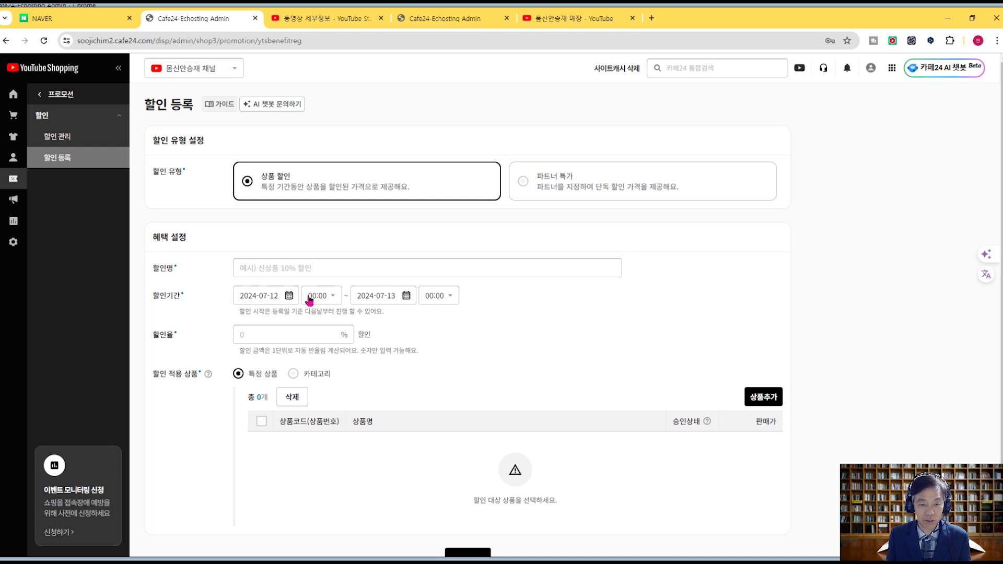
# Step: Add the 등산용발지압판 and 서암온열뜸기용 양면테이프 products to the new discount and switch its type to 파트너 특가
pyautogui.click(307, 337)
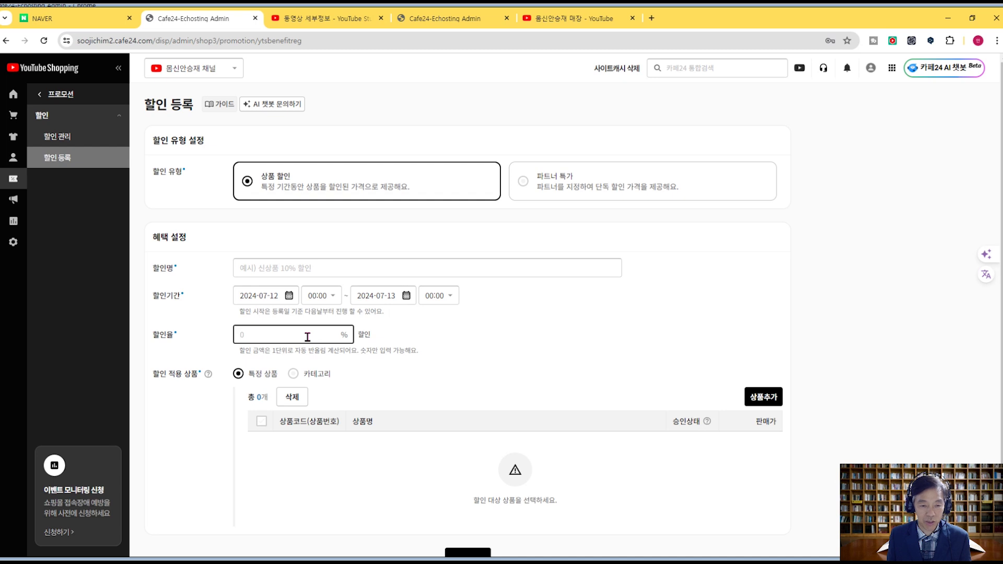
pyautogui.click(564, 338)
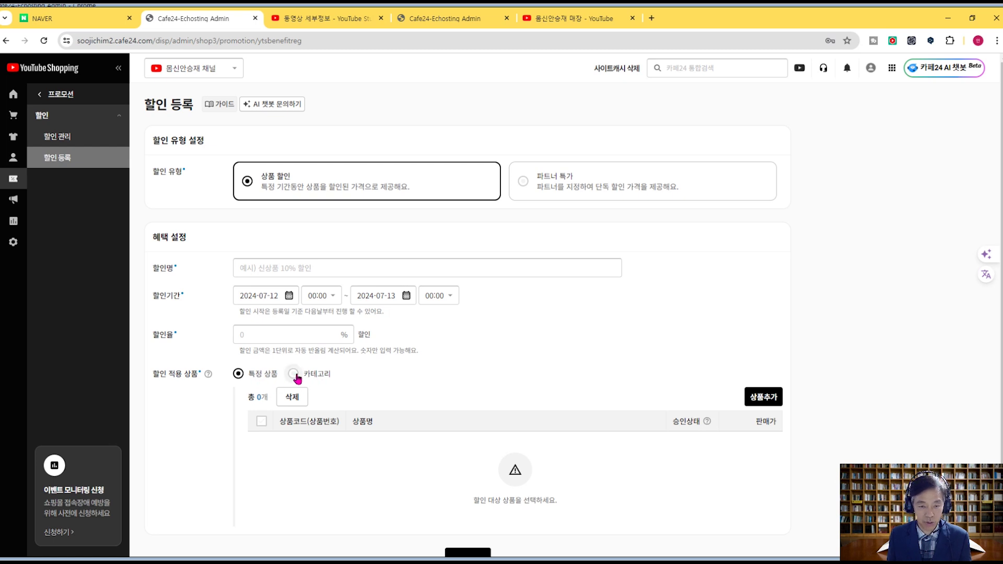
pyautogui.click(765, 400)
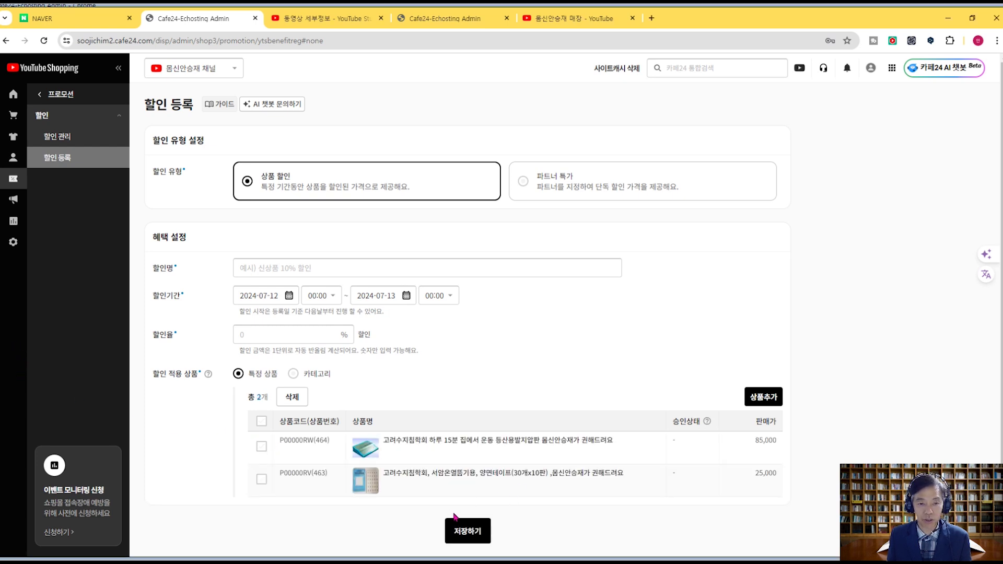
pyautogui.click(523, 182)
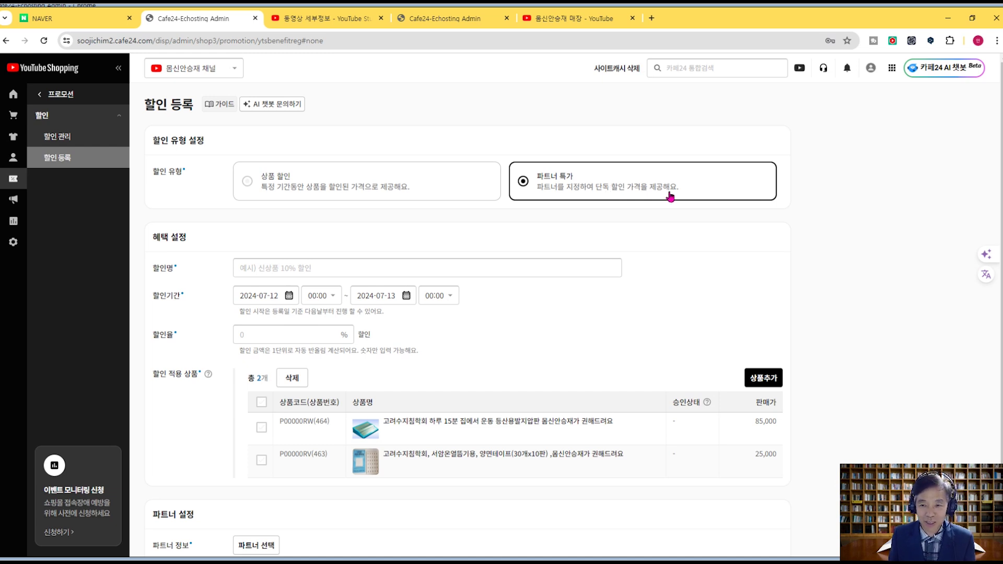
# Step: Open discount management, review the 건강이최고 product discount's settings and products, and return to the discount list
pyautogui.click(61, 137)
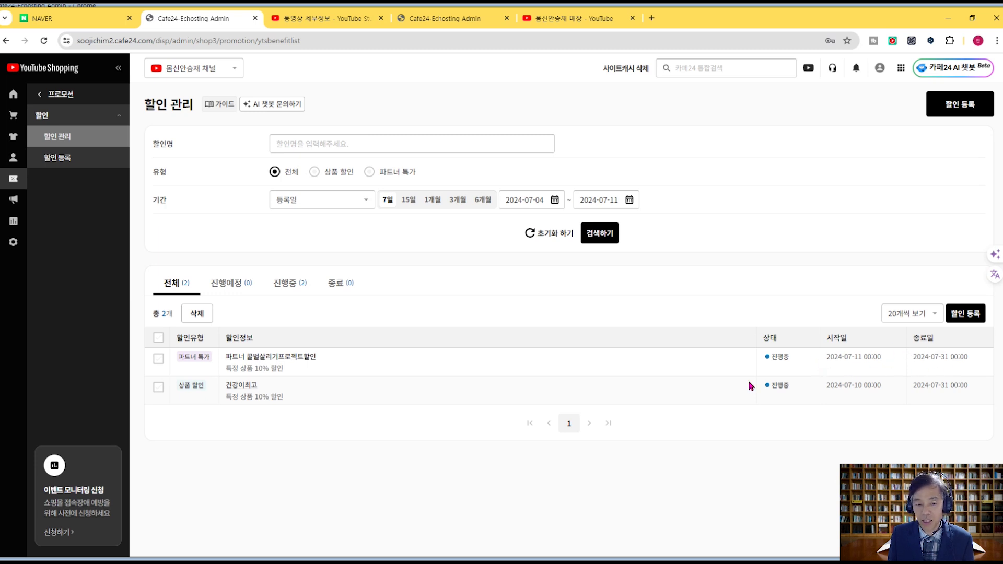
pyautogui.click(247, 390)
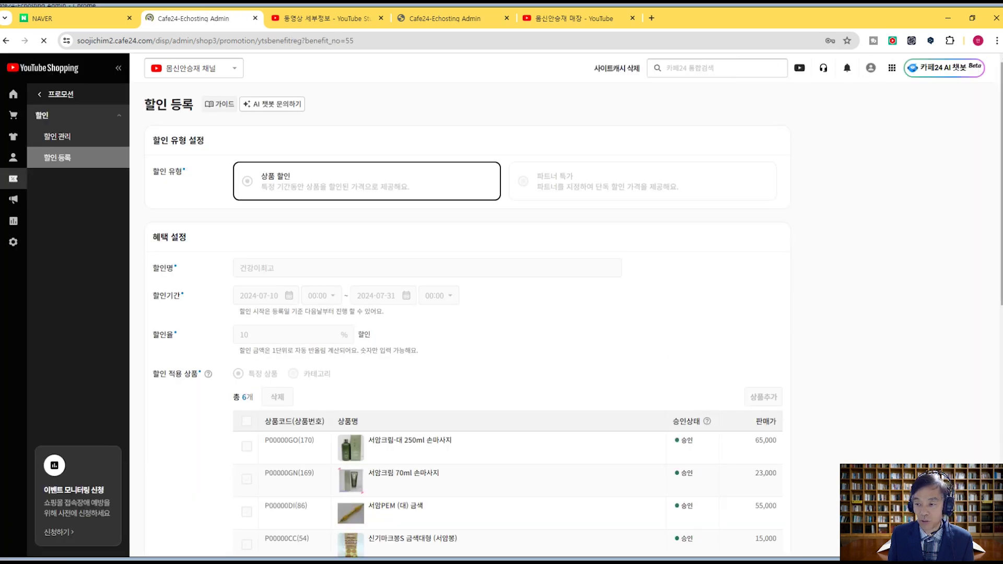
pyautogui.scroll(-3, 395, 286)
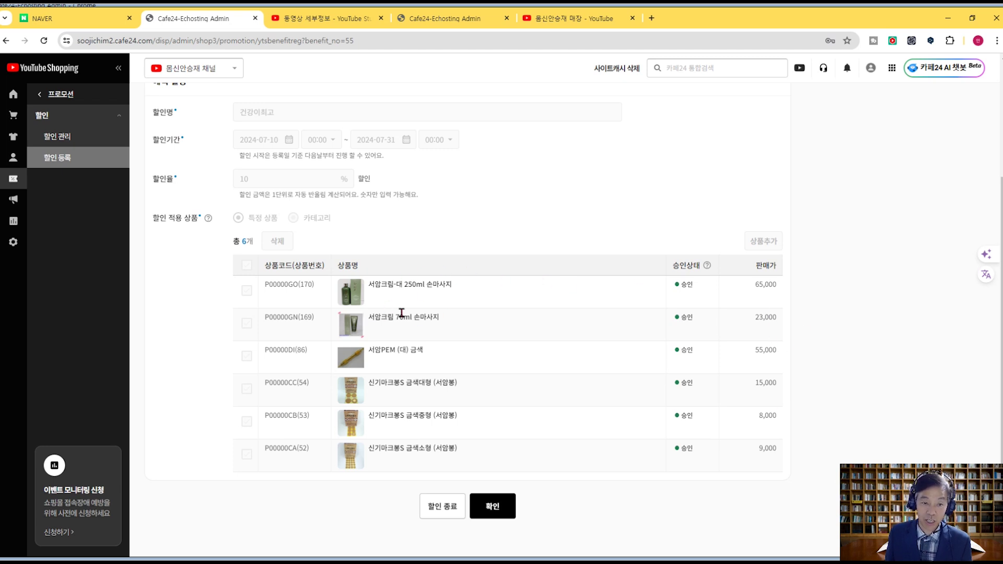
pyautogui.click(500, 509)
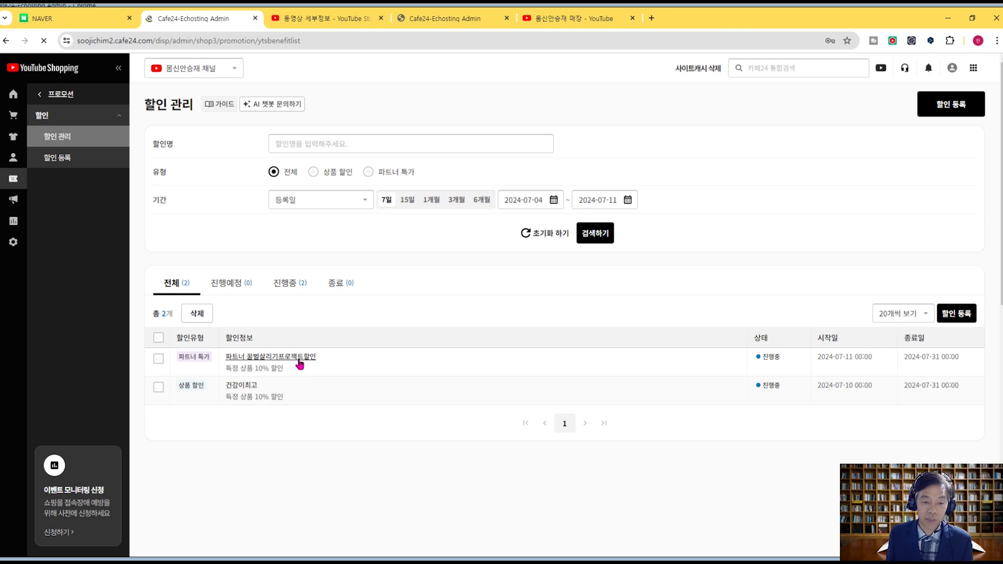
# Step: Review the 파트너 꿀벌살리기프로젝트할인 discount's products and partner channels, and return to the discount list
pyautogui.click(299, 361)
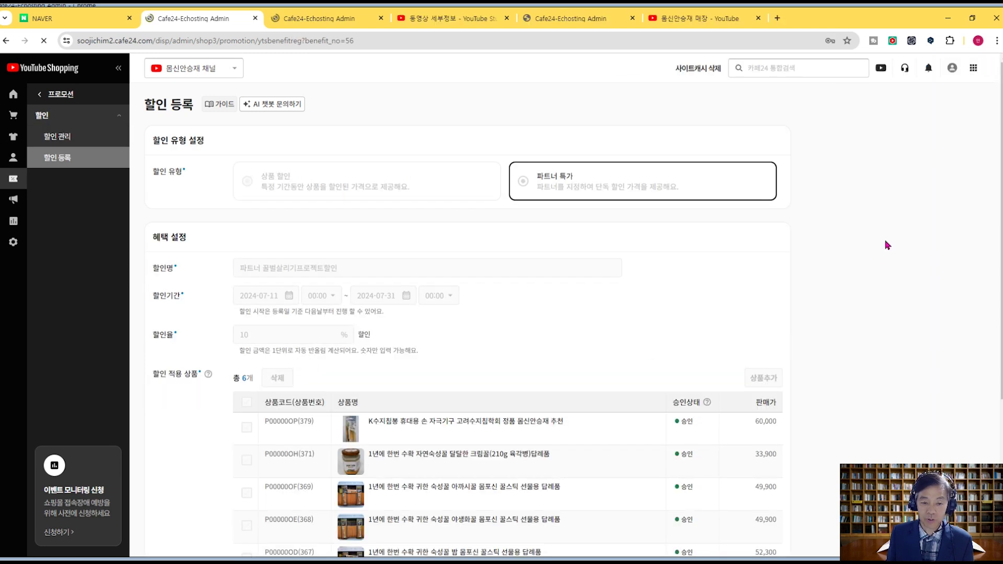
pyautogui.moveTo(998, 209); pyautogui.dragTo(997, 320)
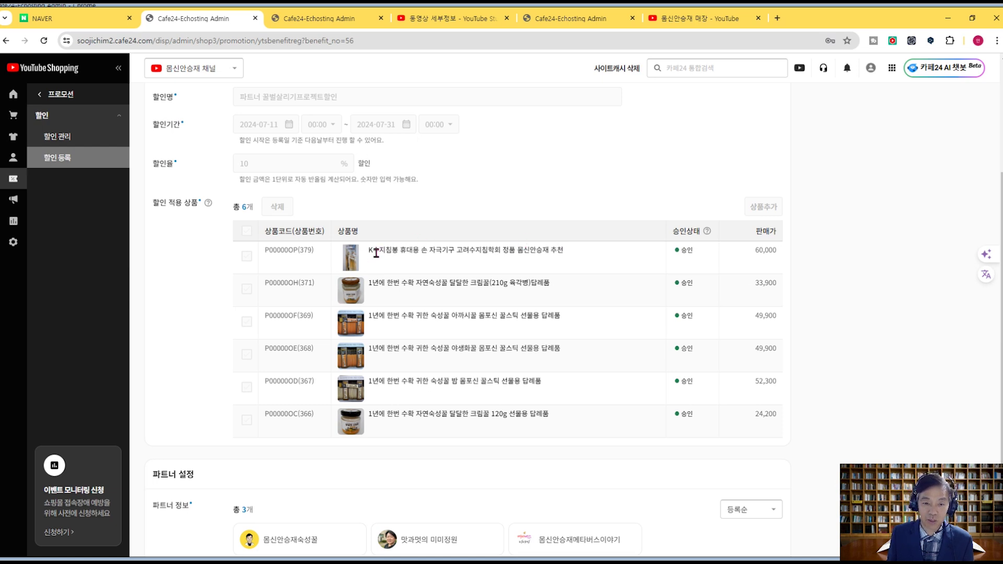
pyautogui.click(6, 41)
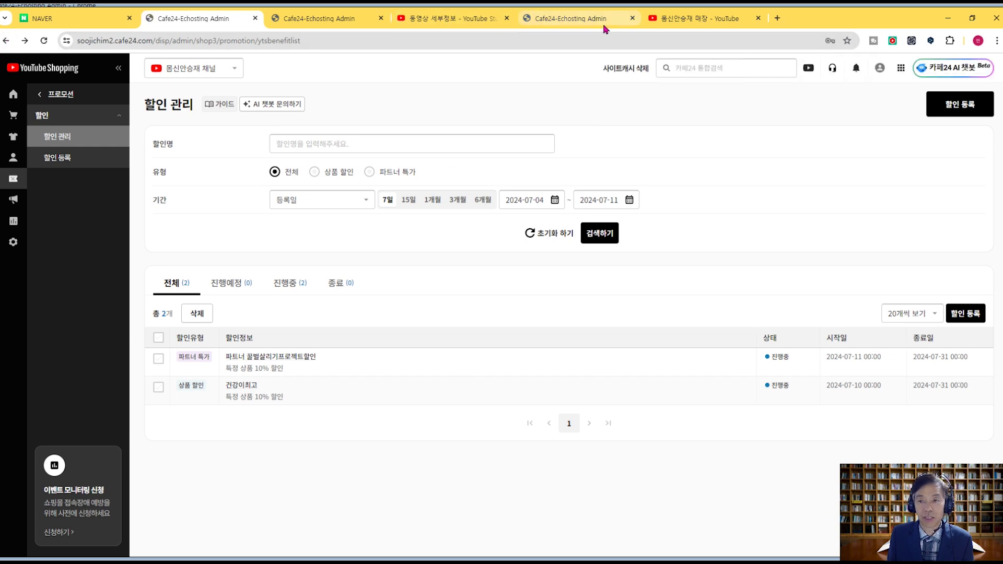
# Step: Switch to the YouTube channel's store and examine its recommended collections and the products and prices listed under 추천
pyautogui.click(682, 21)
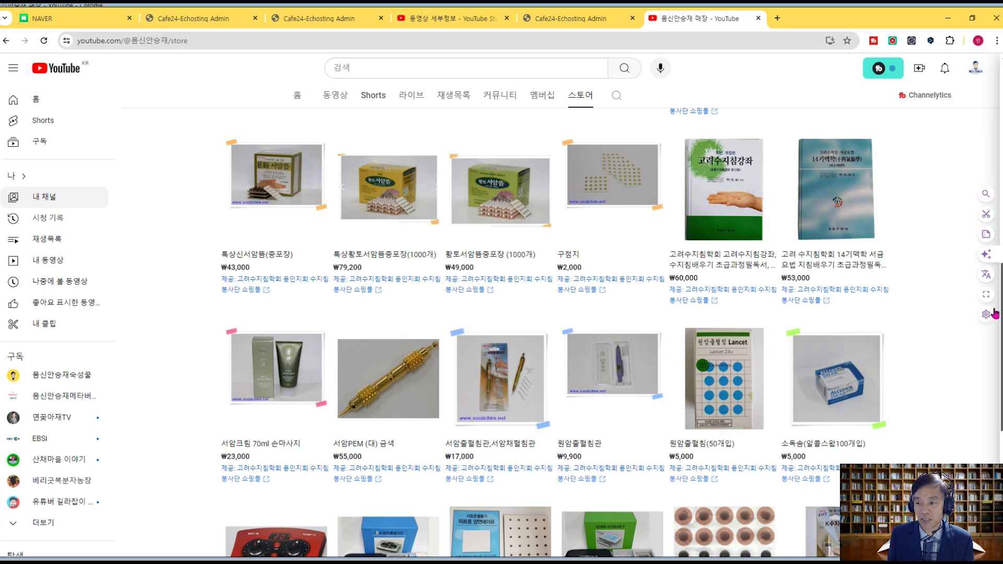
pyautogui.scroll(1, 686, 81)
pyautogui.scroll(10, 599, 321)
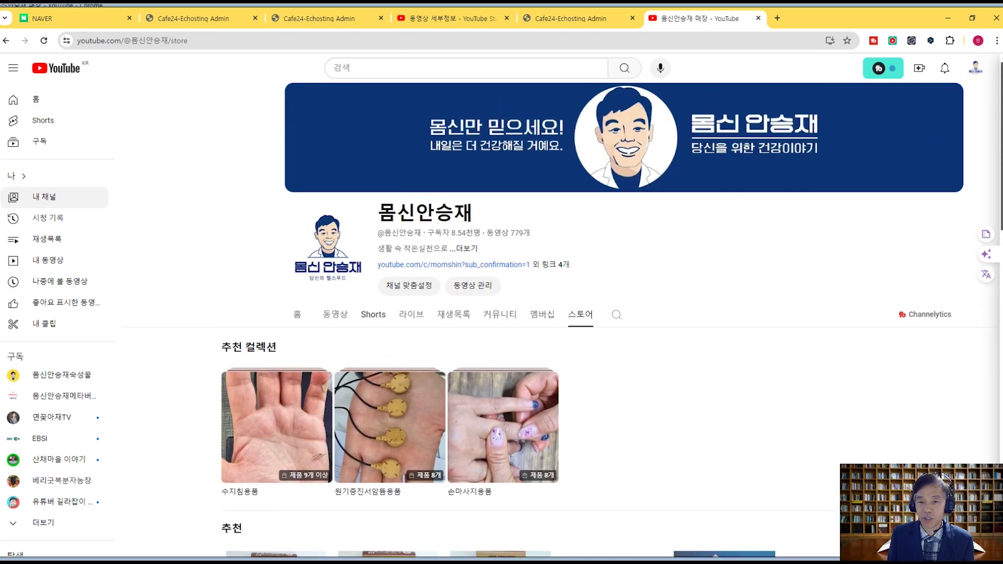
pyautogui.click(586, 317)
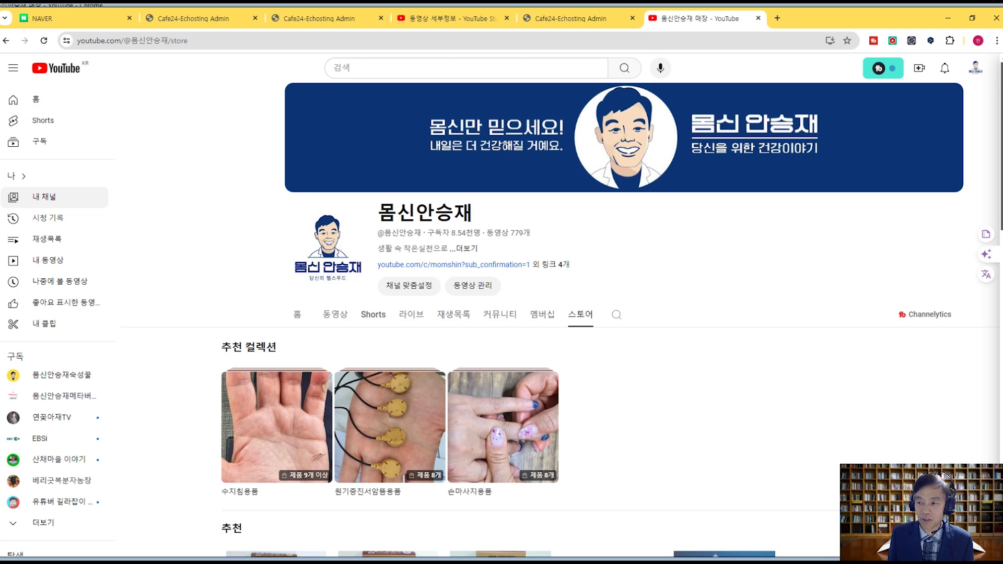
pyautogui.scroll(-3, 612, 320)
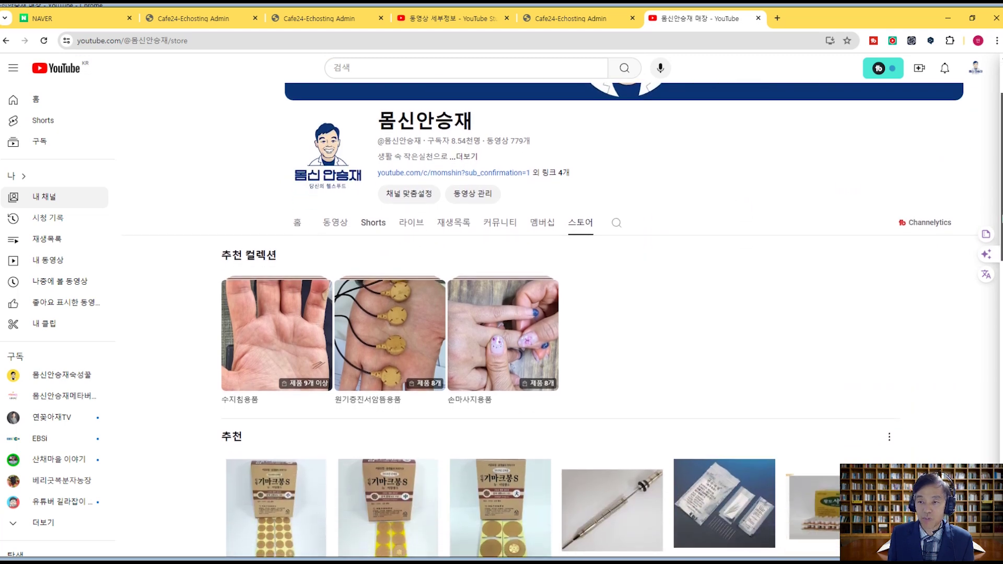
pyautogui.scroll(-2, 612, 320)
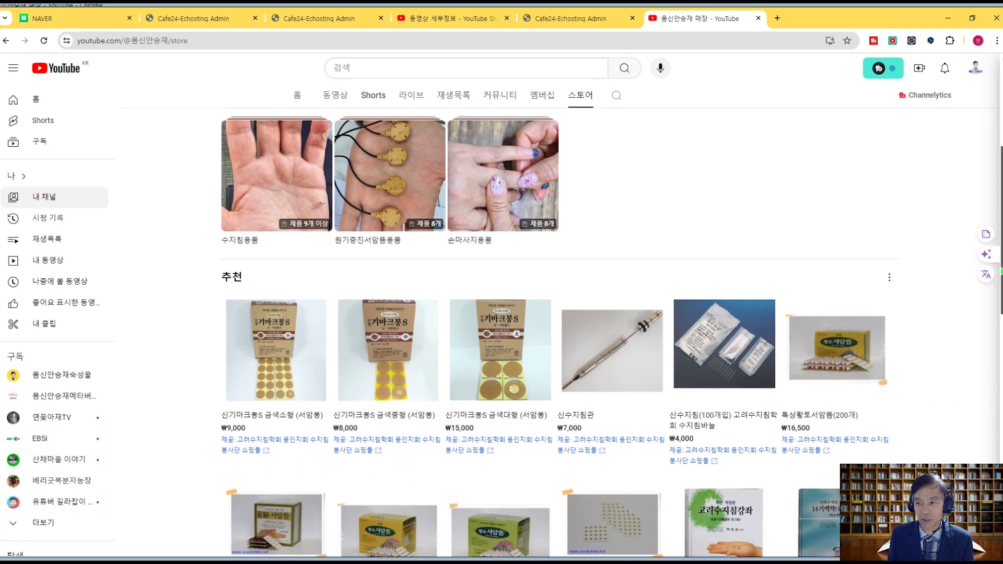
pyautogui.scroll(-4, 611, 320)
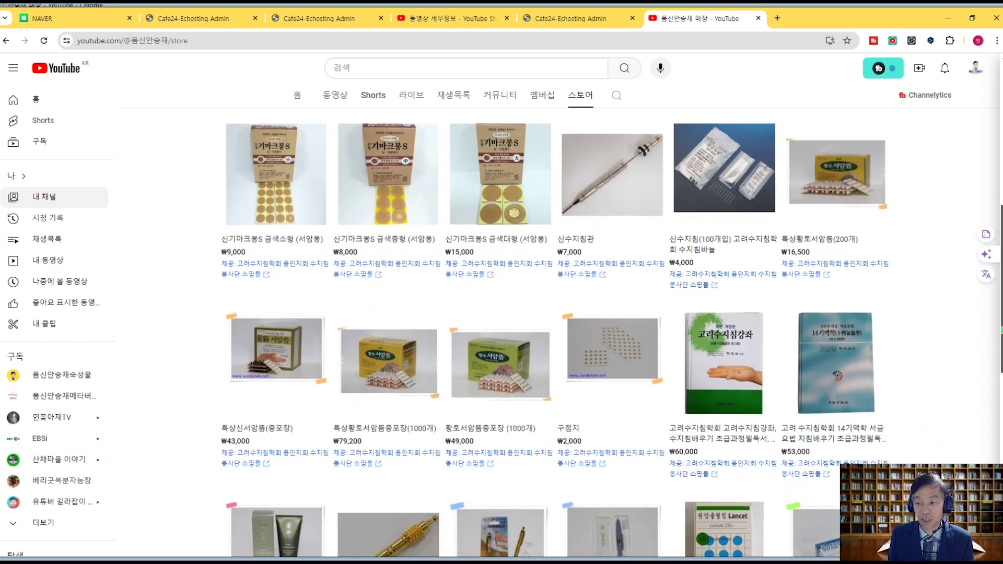
pyautogui.scroll(5, 430, 354)
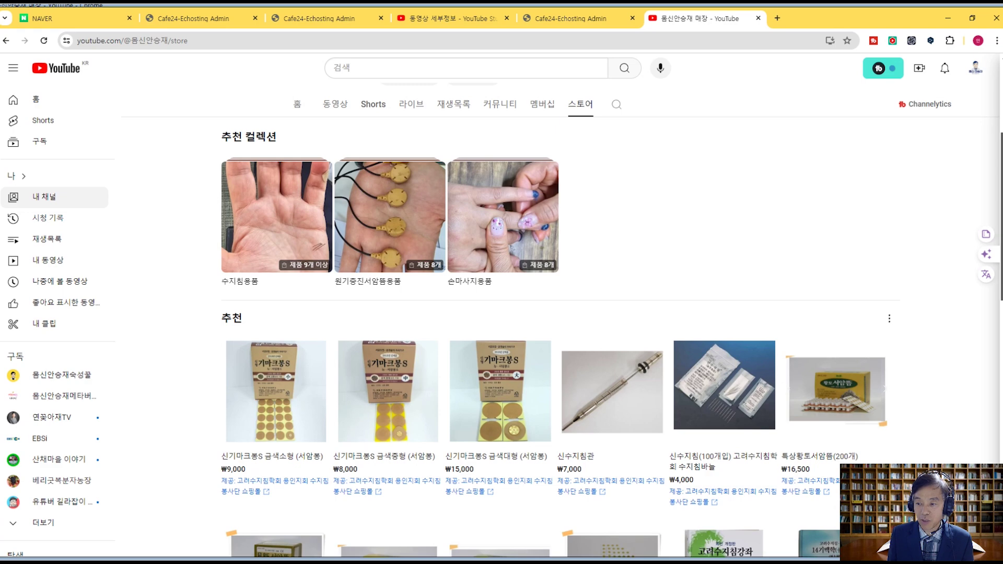
pyautogui.moveTo(998, 271); pyautogui.dragTo(998, 398)
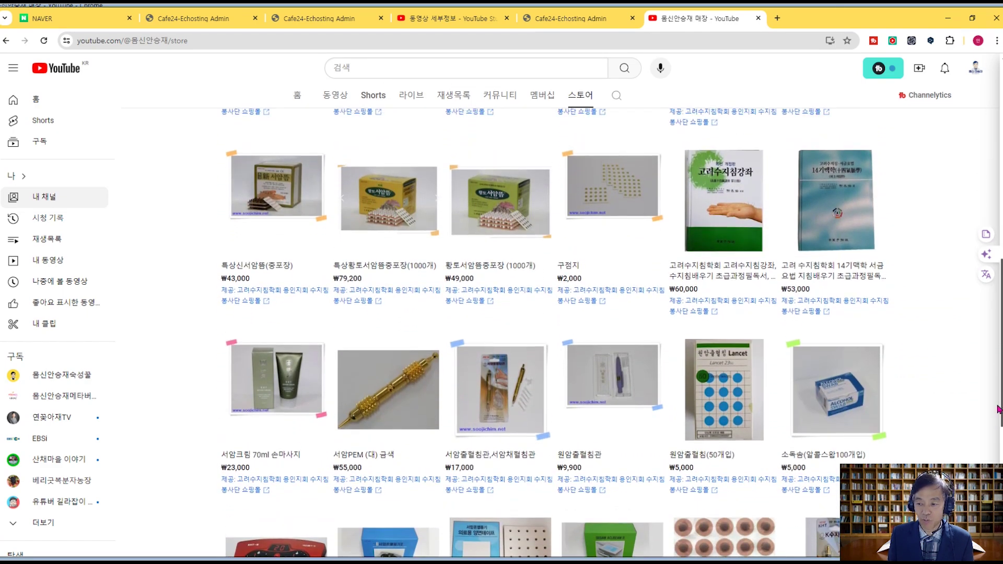
# Step: Check the price of 신기마크봉S 금색소형 on its shop page and return to the channel store
pyautogui.scroll(4, 232, 345)
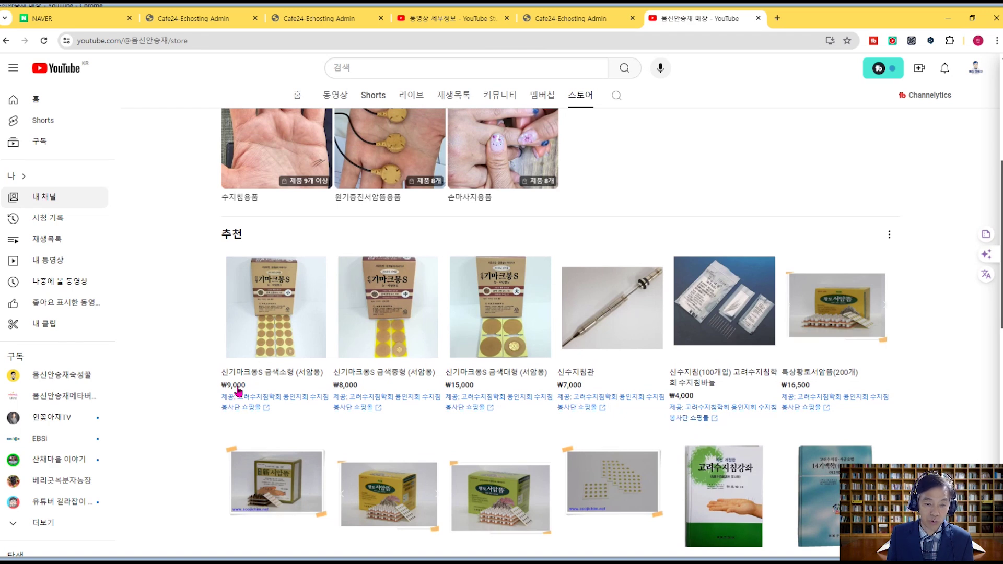
pyautogui.click(272, 316)
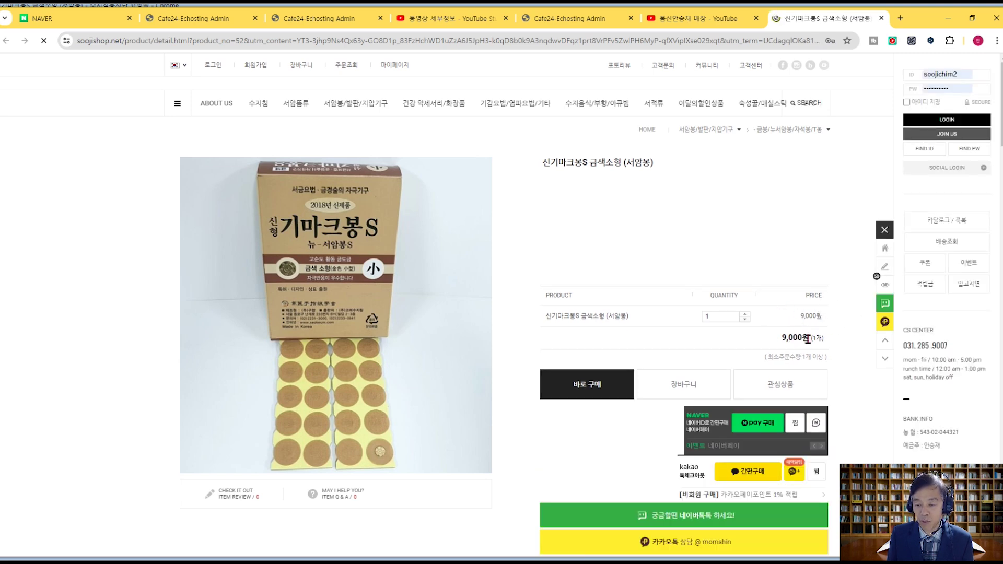
pyautogui.click(880, 18)
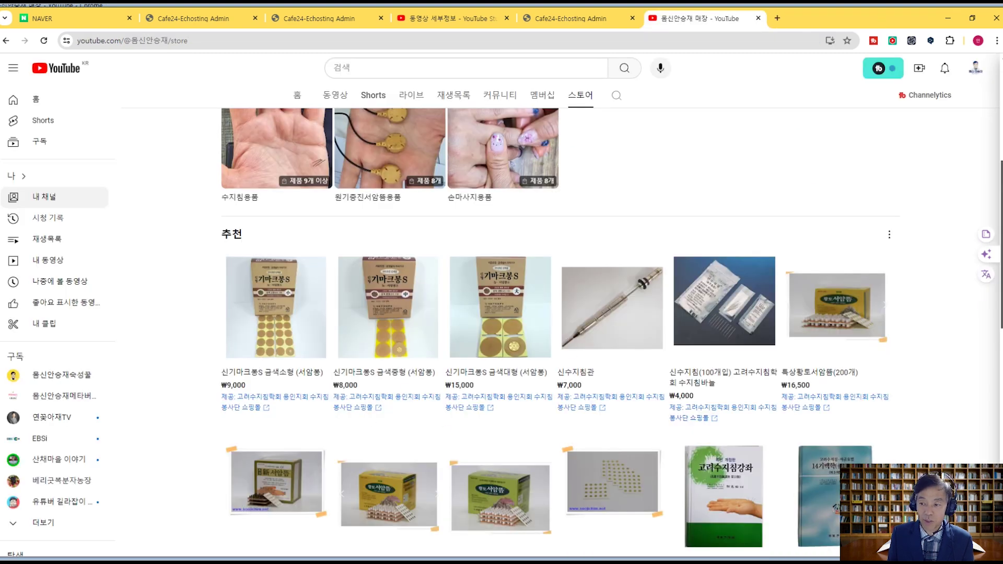
# Step: Check the price of 서암크림 70ml 손마사지 on its shop page and return to the channel store
pyautogui.scroll(-6, 273, 369)
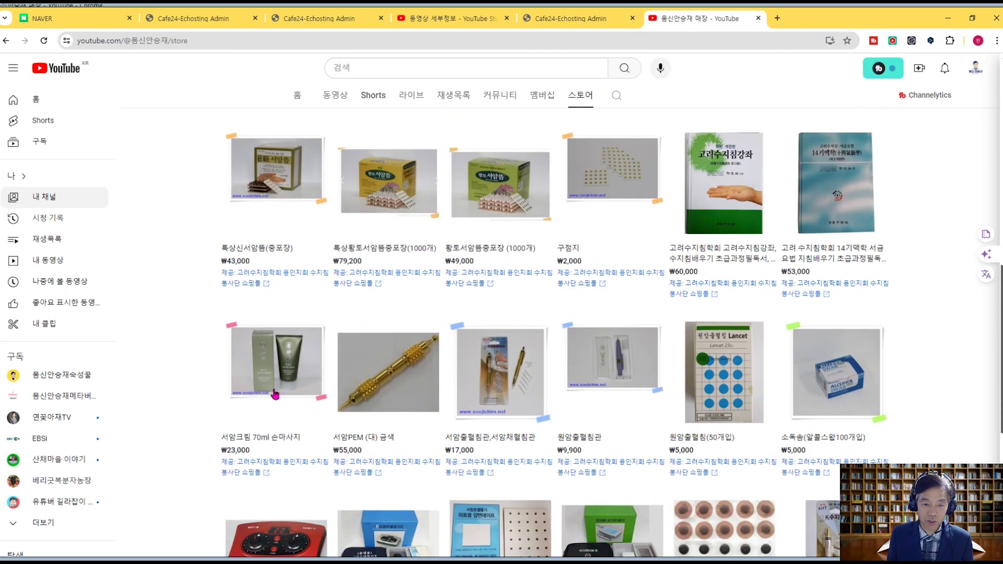
pyautogui.click(273, 370)
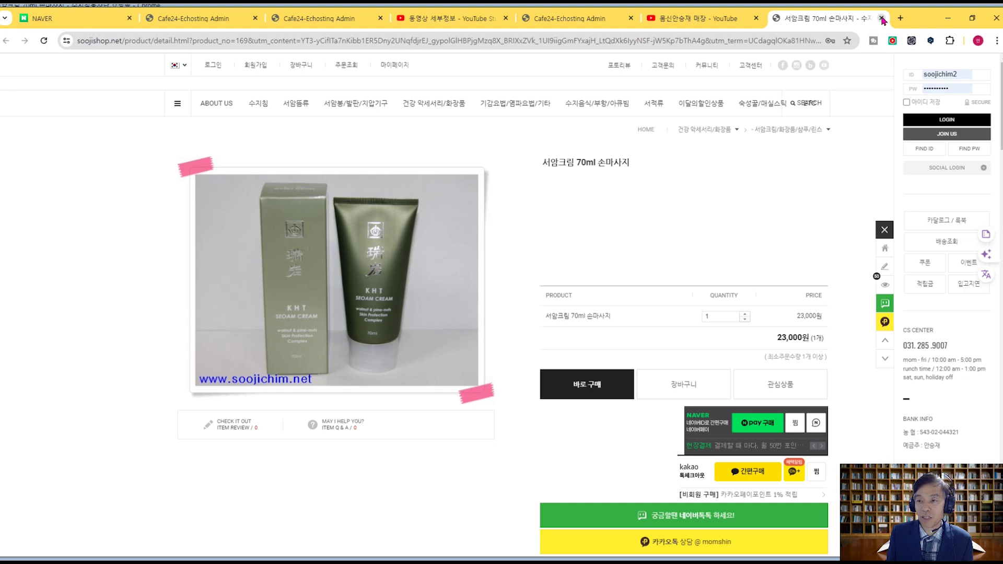
pyautogui.click(882, 19)
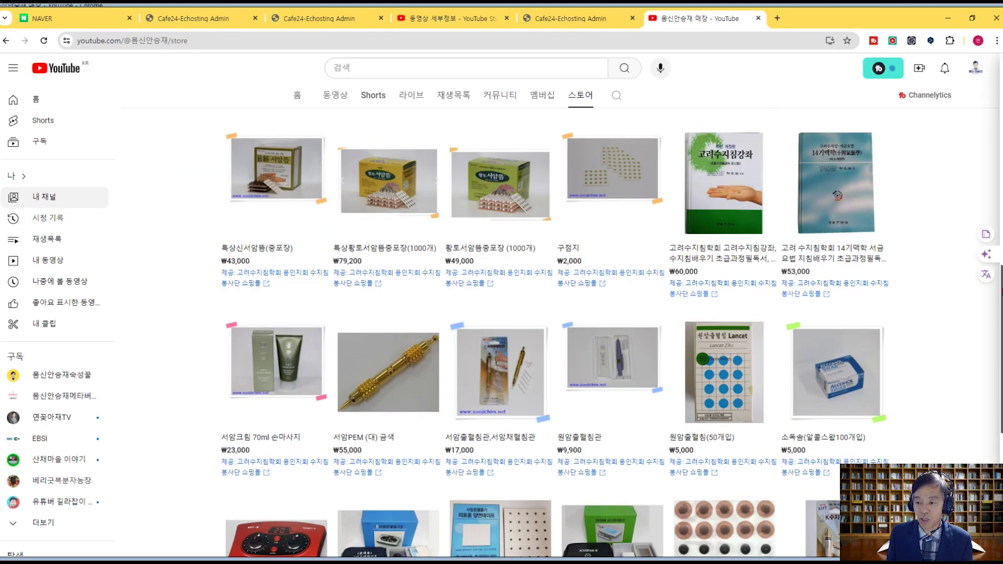
# Step: Open the channel's Shorts and play the 서암봉 back-pain short, pausing it with its tagged-product link in view
pyautogui.scroll(5, 629, 170)
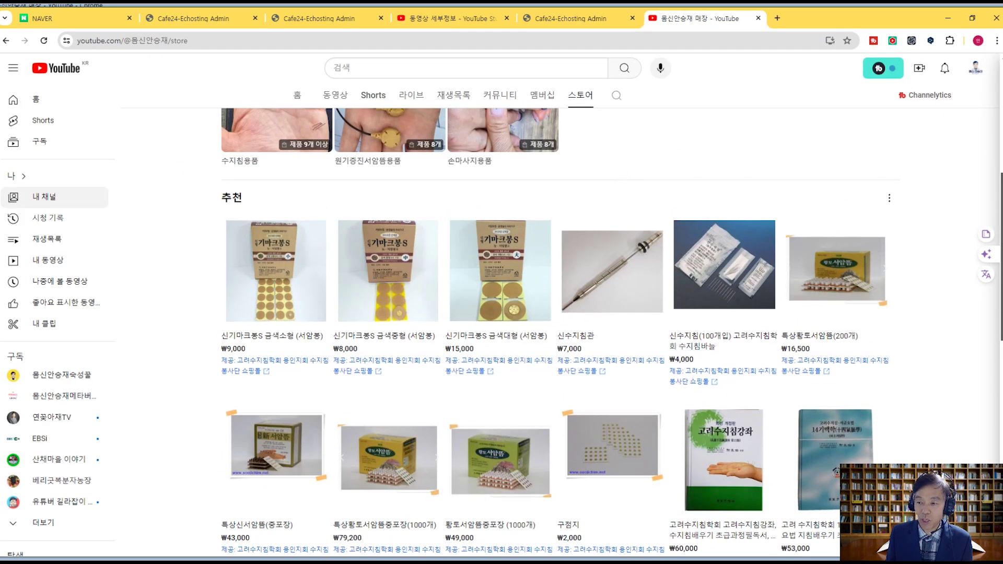
pyautogui.scroll(5, 773, 277)
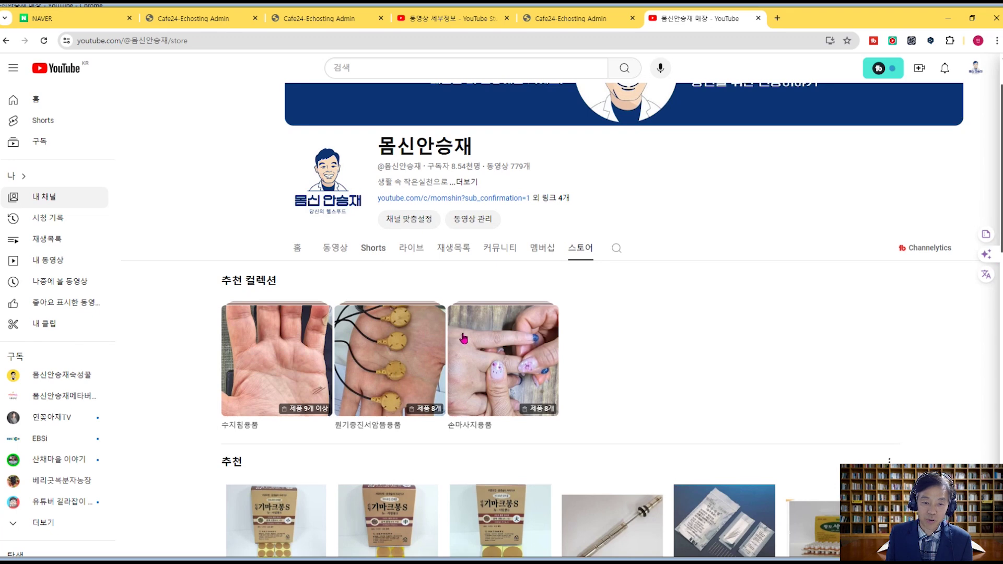
pyautogui.click(373, 253)
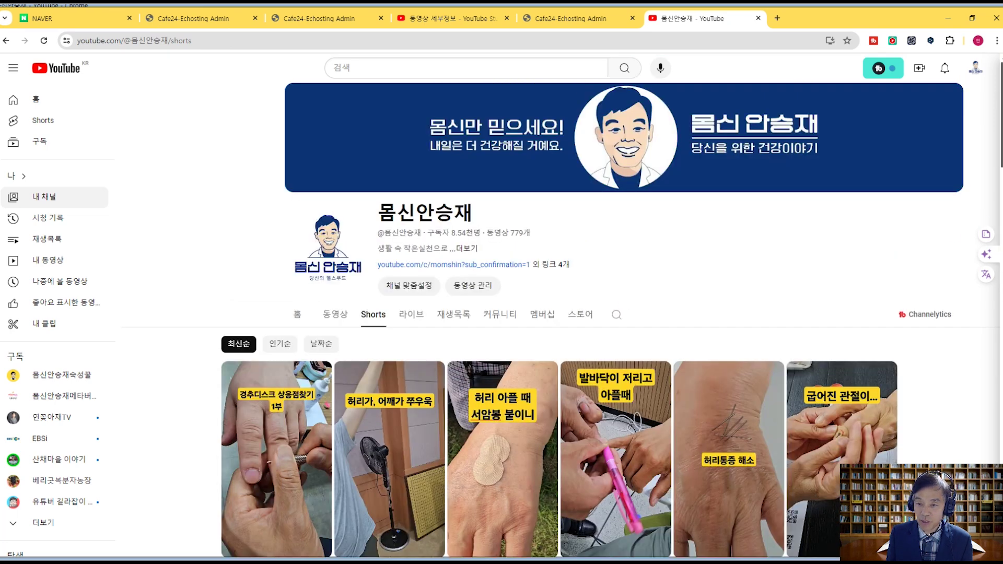
pyautogui.scroll(-2, 491, 361)
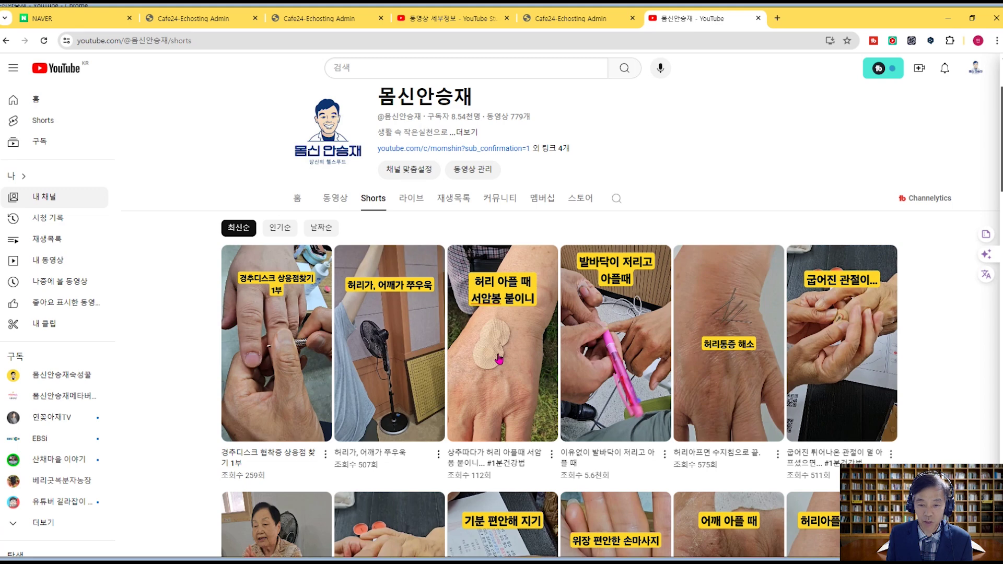
pyautogui.click(499, 358)
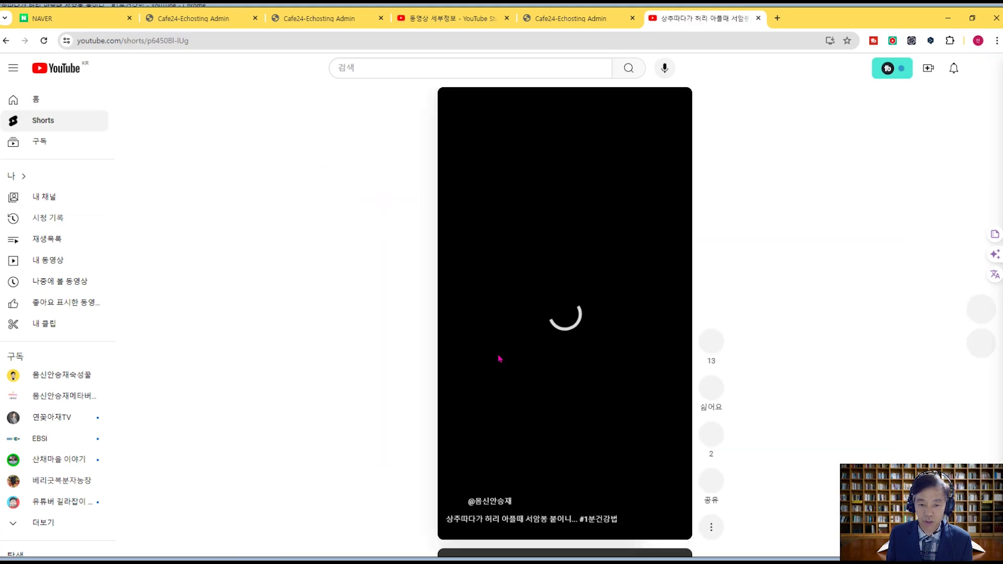
pyautogui.click(497, 346)
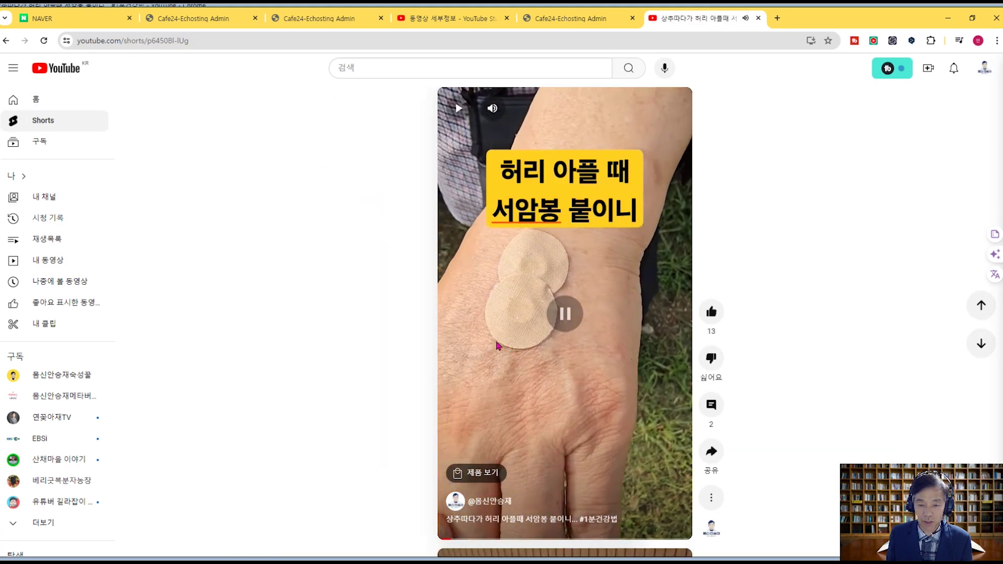
# Step: Examine the products tagged in the short, check 신기마크봉S 금색소형 on its shop page, and return to the short
pyautogui.click(496, 475)
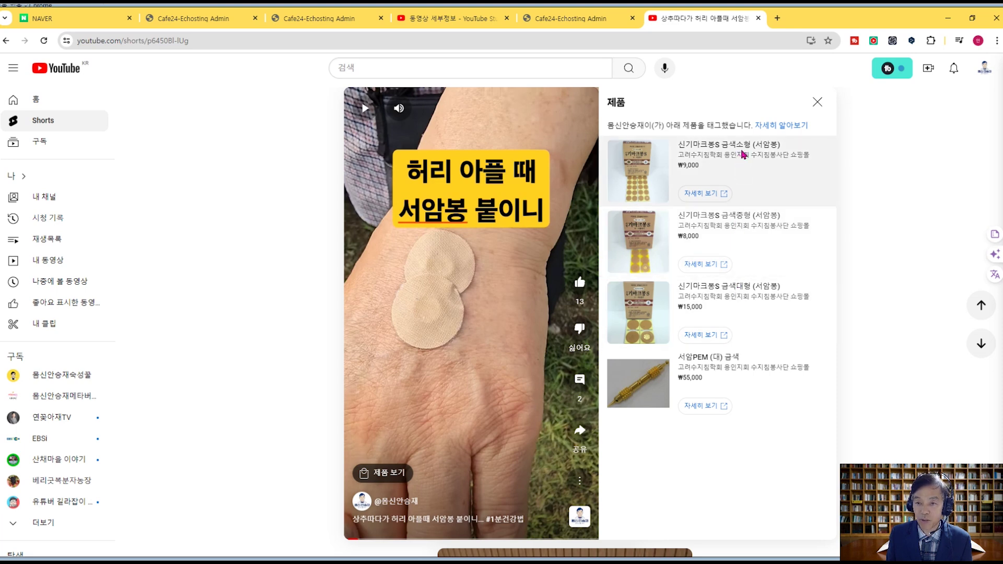
pyautogui.click(742, 154)
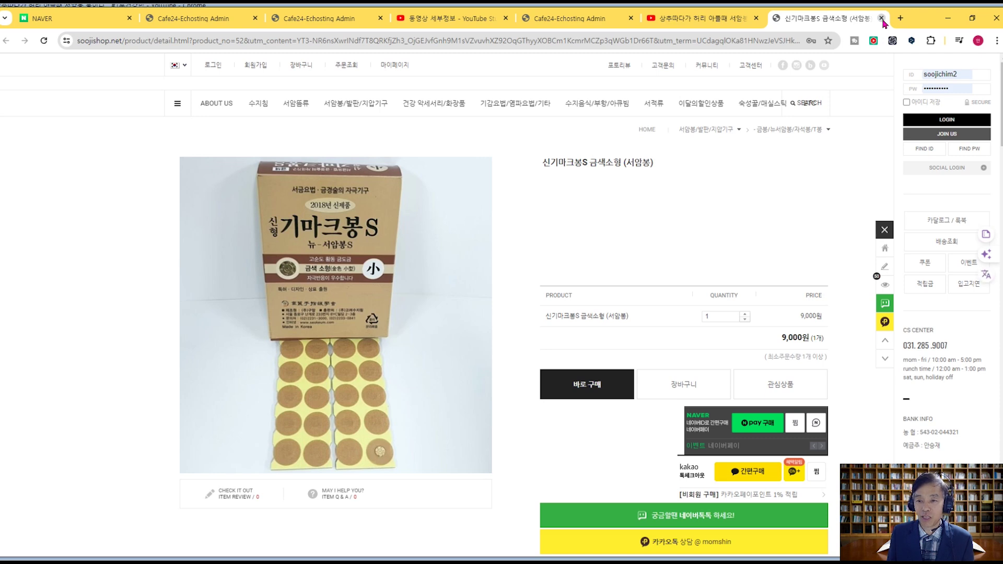
pyautogui.click(882, 18)
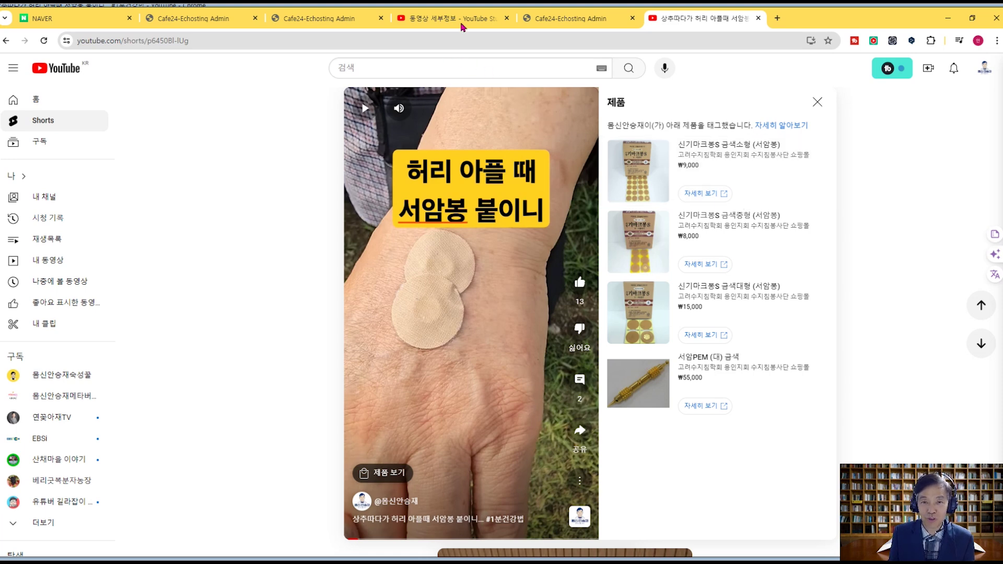
# Step: Switch to the Cafe24 YouTube Shopping admin and review the 성과 요약 of the 숙성꿀 channel under 파트너 채널
pyautogui.click(570, 23)
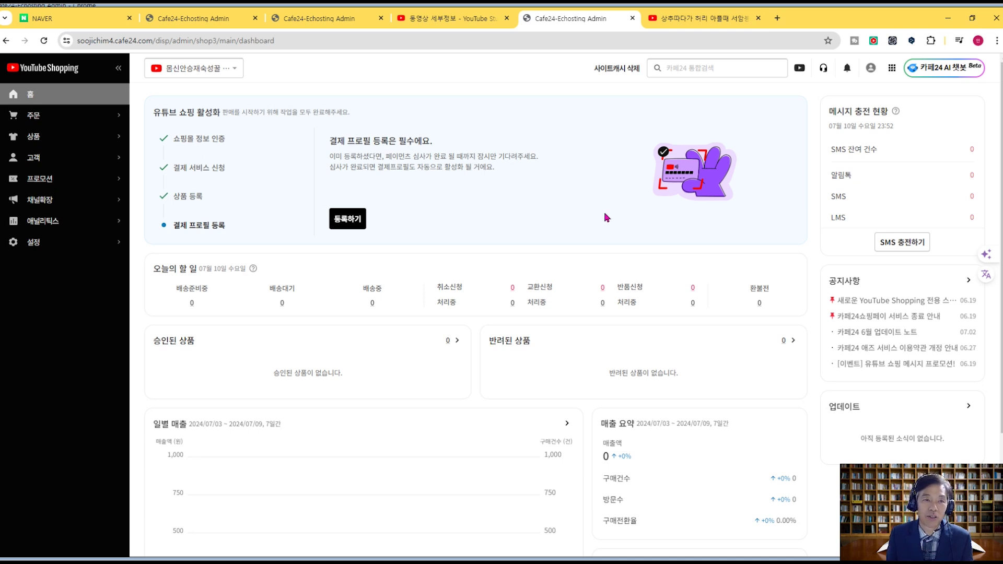
pyautogui.click(208, 21)
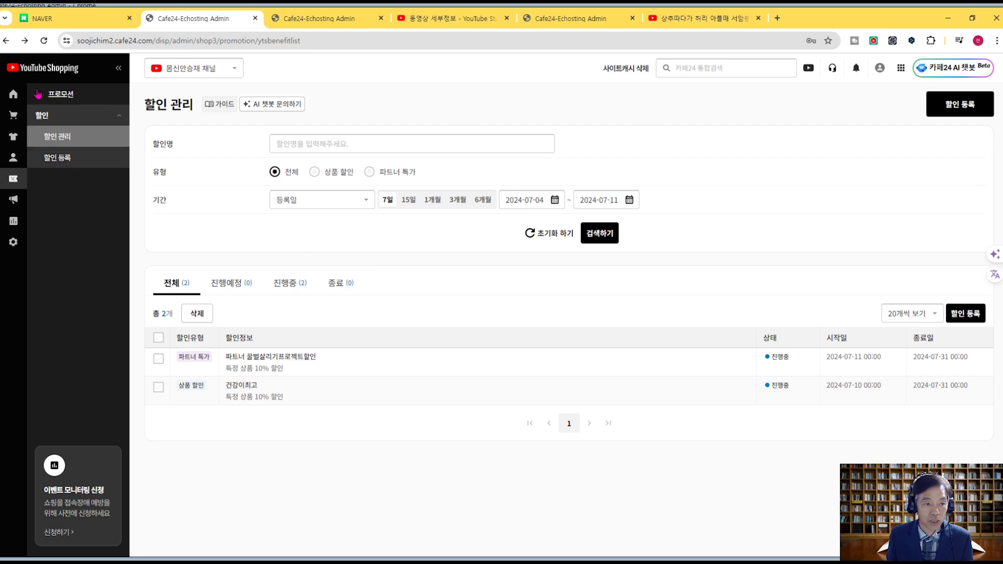
pyautogui.moveTo(18, 162)
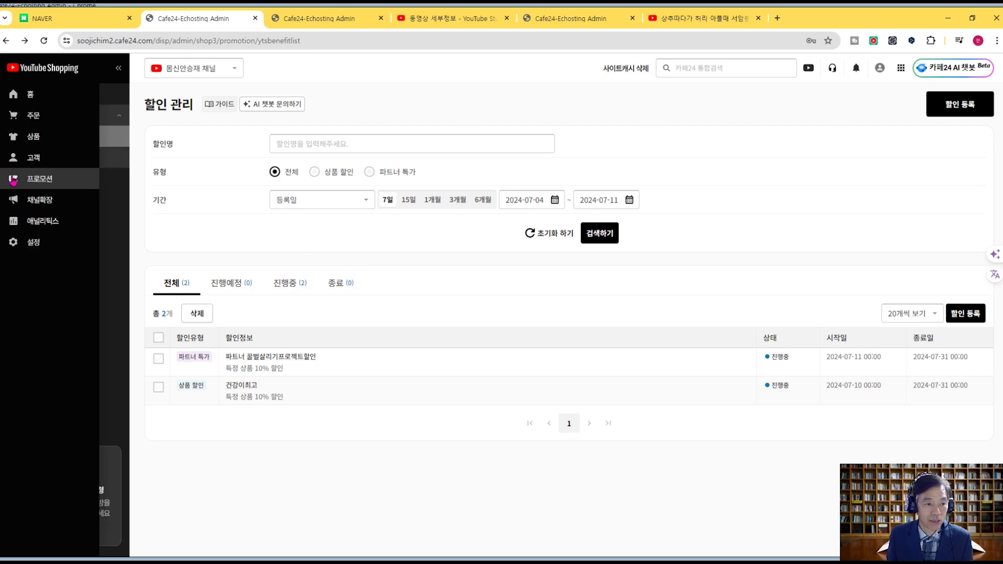
pyautogui.click(39, 203)
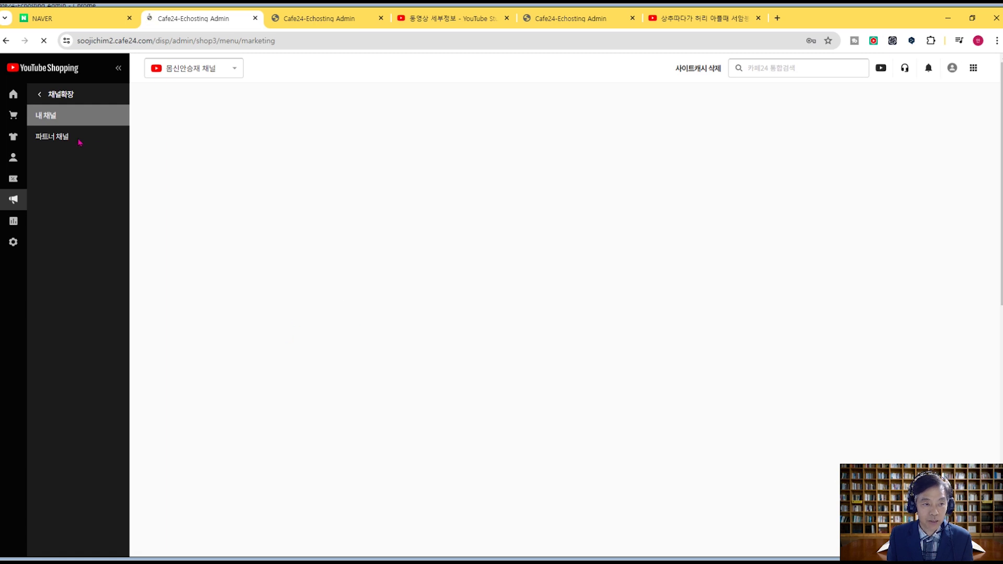
pyautogui.click(51, 138)
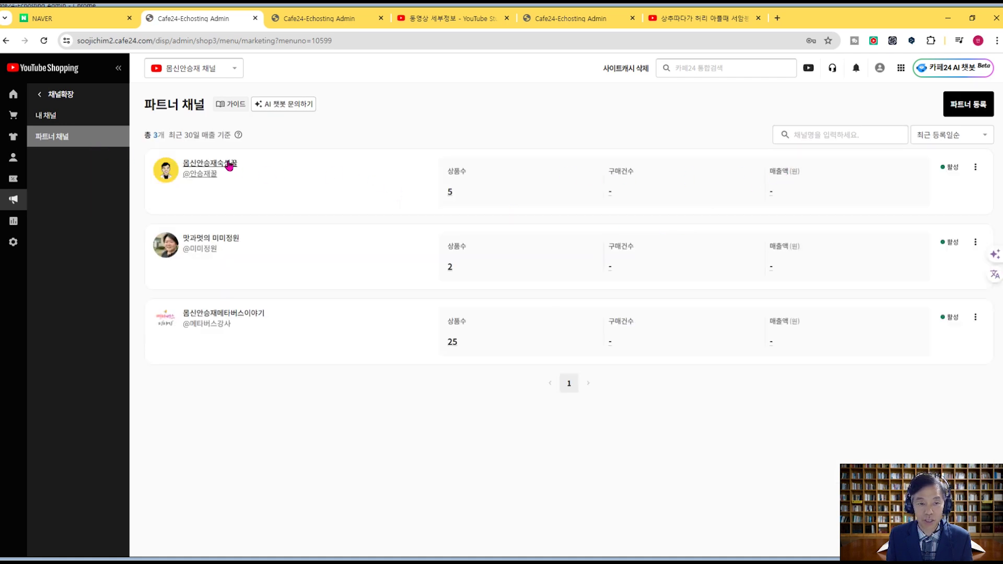
pyautogui.click(779, 174)
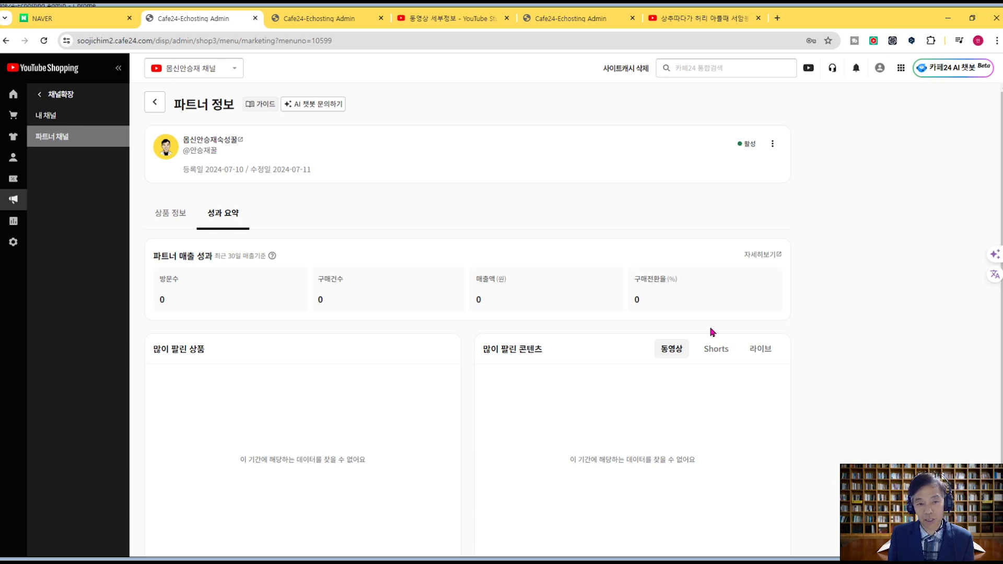
# Step: View the 숙성꿀 partner channel on YouTube, and switch to YouTube Studio to look over its 채널 콘텐츠 list
pyautogui.click(207, 147)
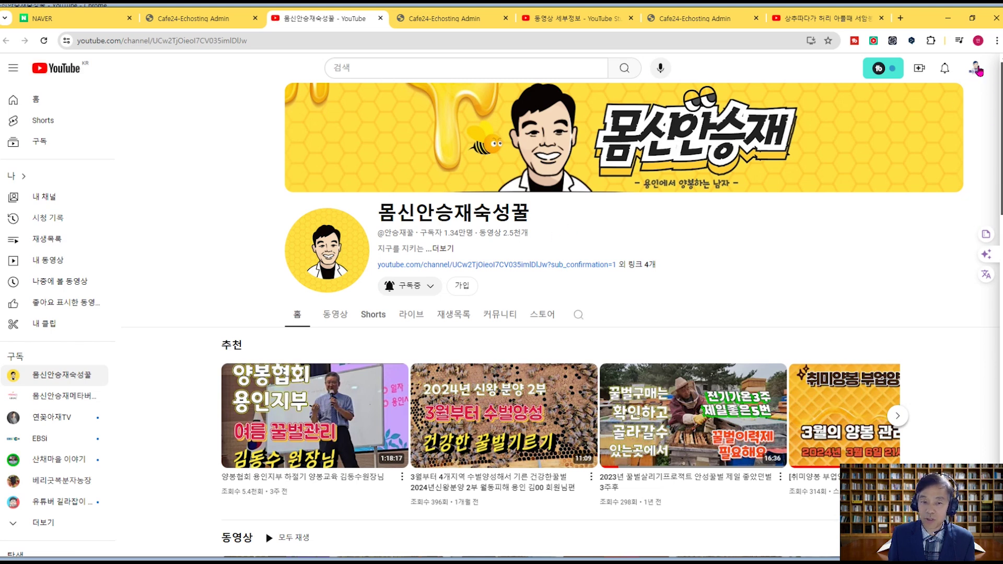
pyautogui.click(601, 19)
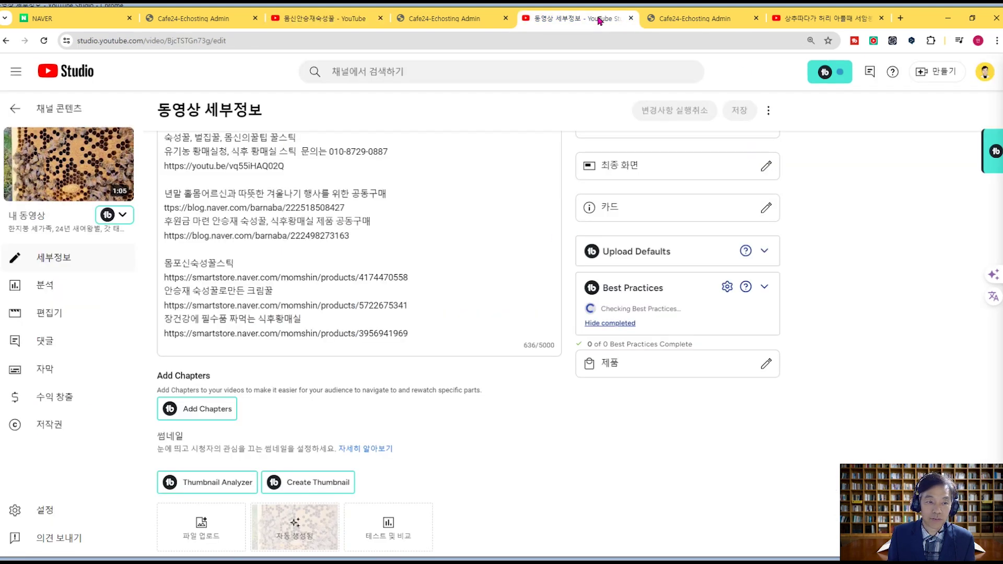
pyautogui.click(6, 41)
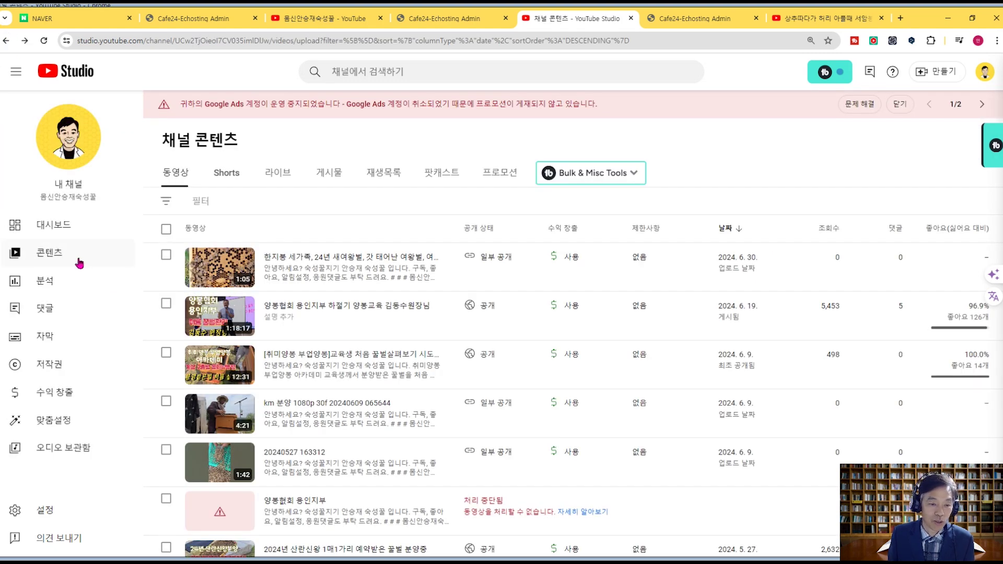
pyautogui.moveTo(316, 271)
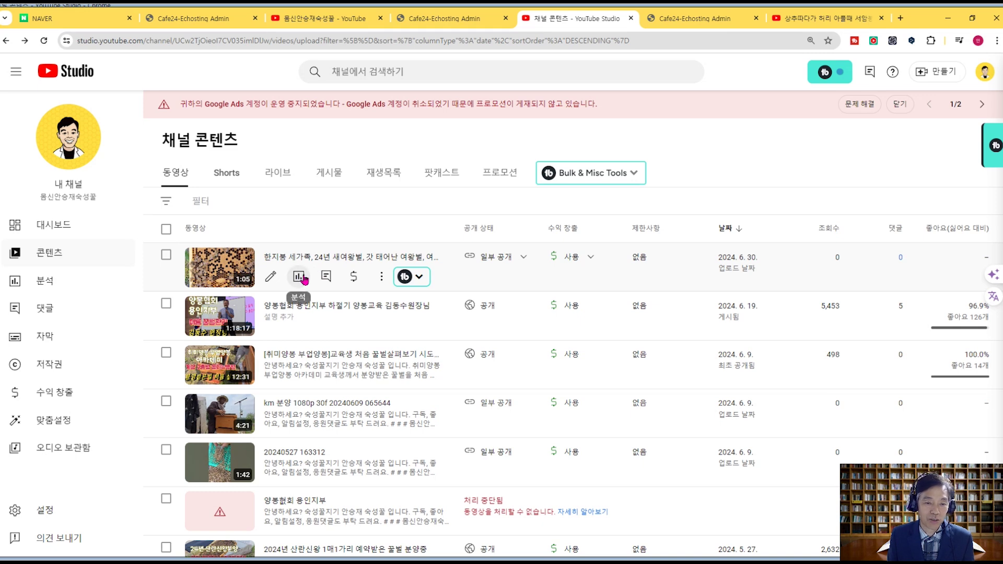
# Step: Open the Shopping section of the channel's 수익 창출 settings and review its performance, displayed products and connected store
pyautogui.click(58, 227)
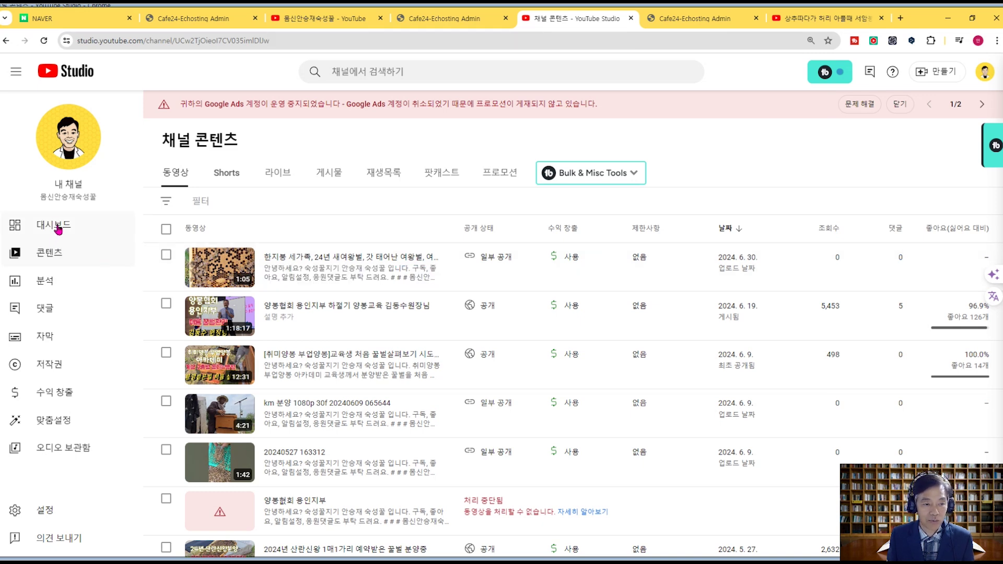
pyautogui.click(58, 396)
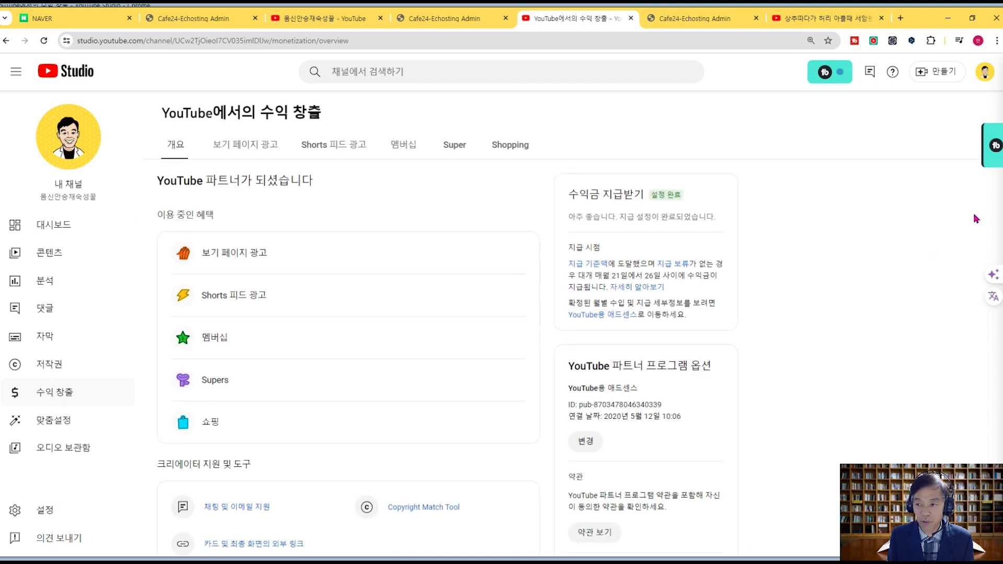
pyautogui.scroll(-2, 502, 313)
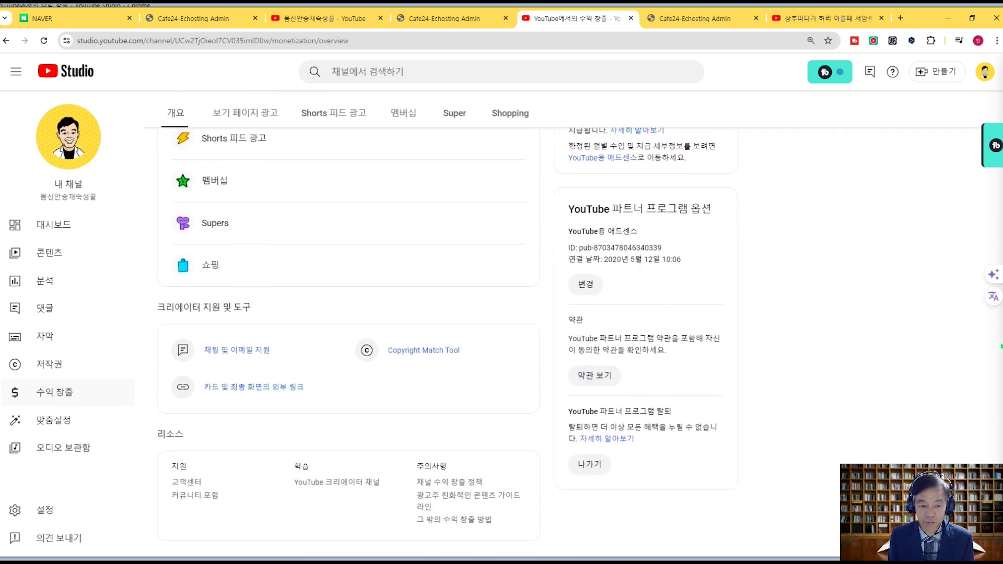
pyautogui.scroll(1, 774, 306)
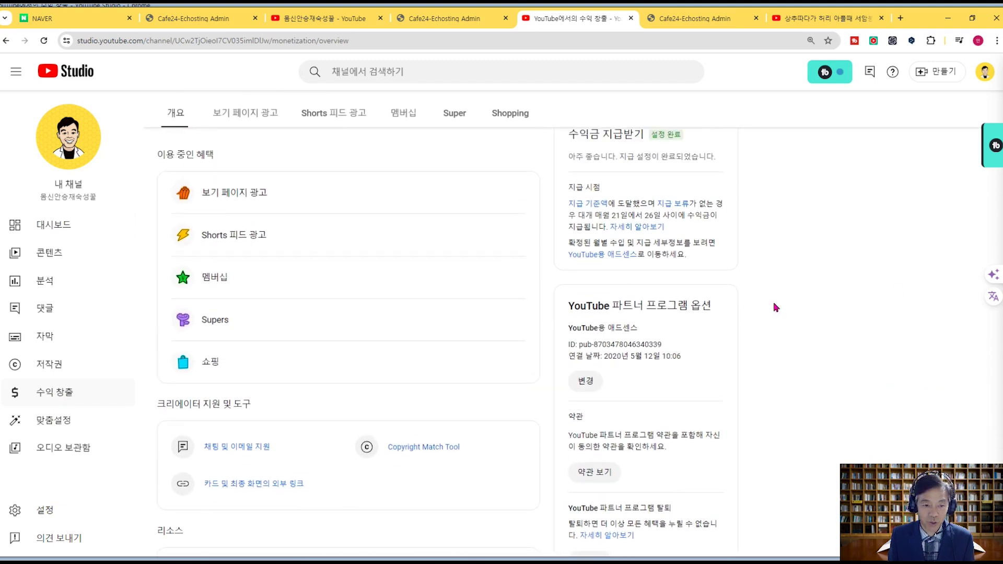
pyautogui.click(222, 364)
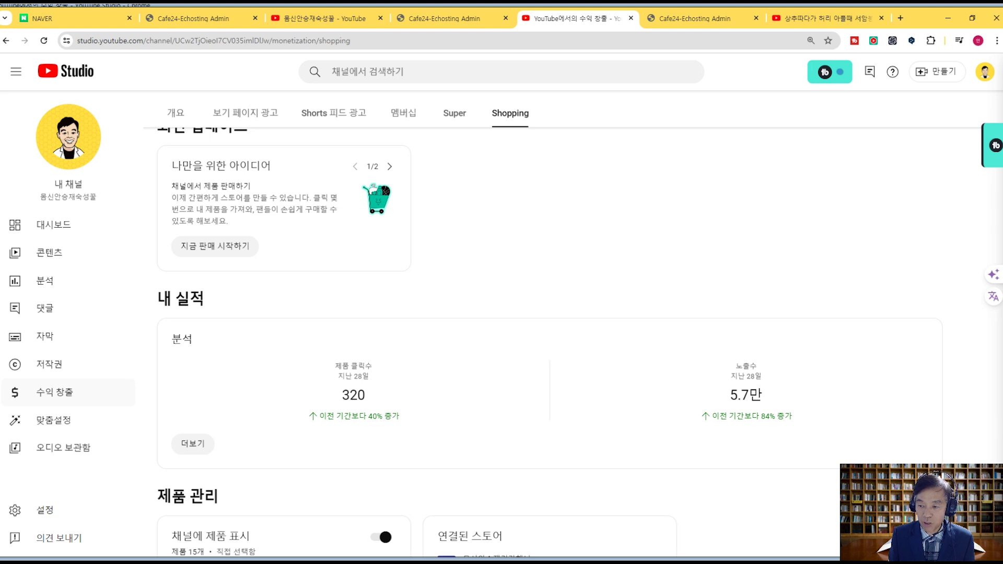
pyautogui.scroll(-4, 548, 339)
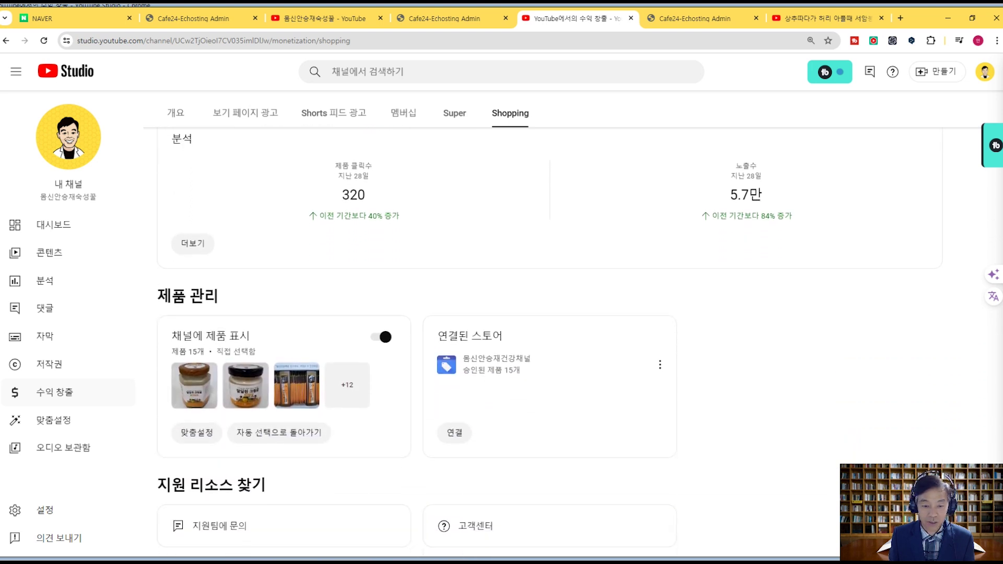
# Step: Open the channel dashboard and examine the 쇼핑 summary with its product clicks, orders and popular products
pyautogui.click(58, 224)
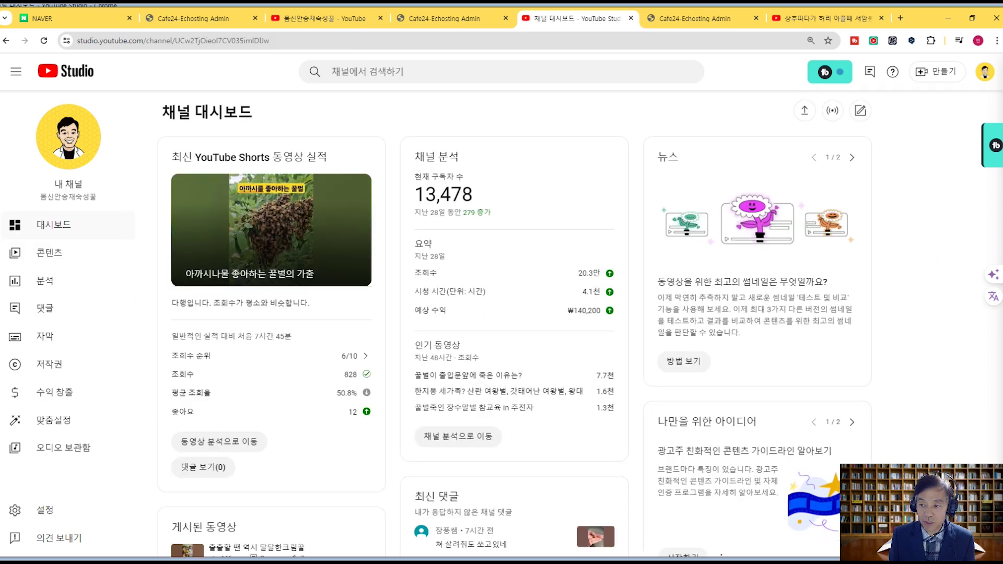
pyautogui.scroll(-5, 512, 324)
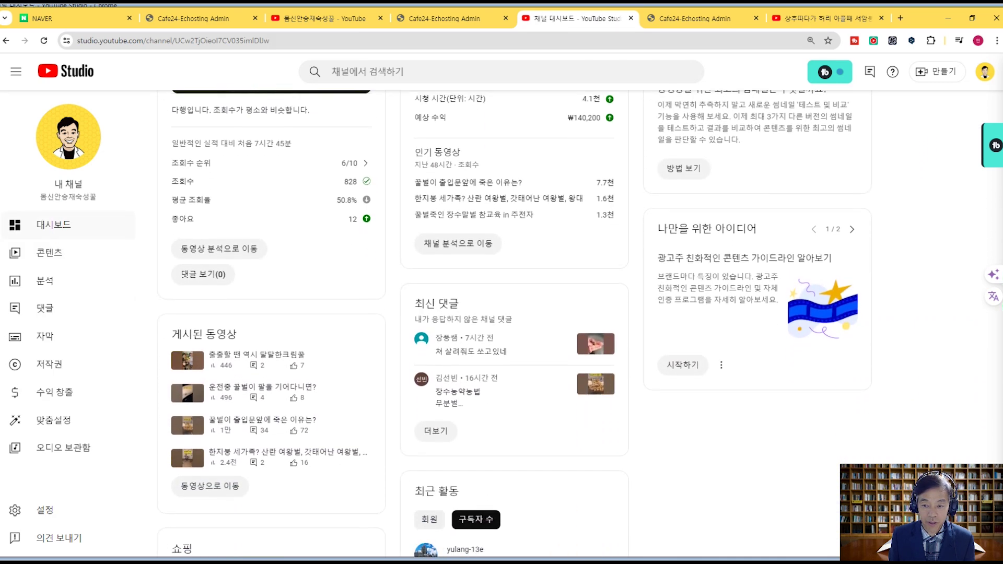
pyautogui.scroll(-3, 739, 381)
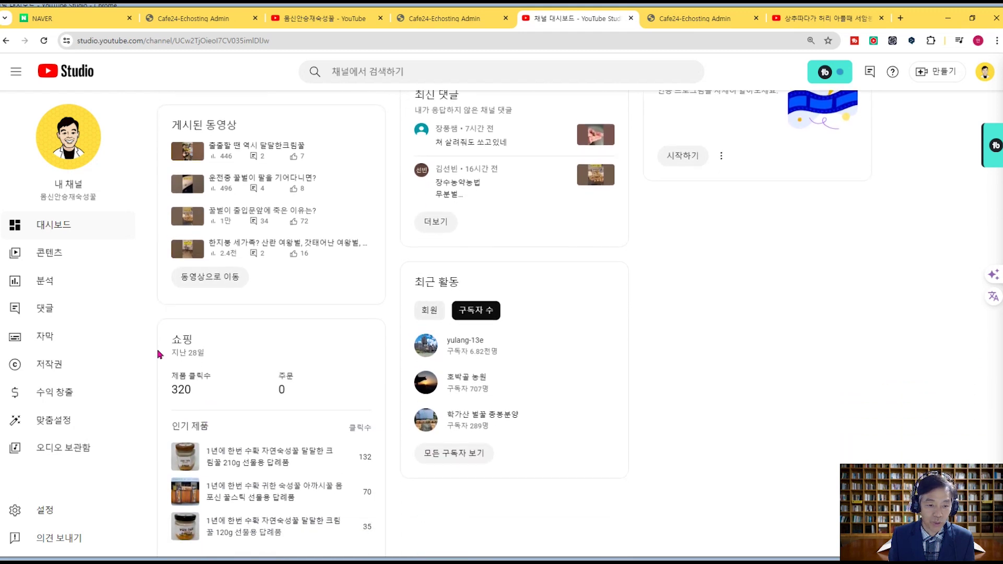